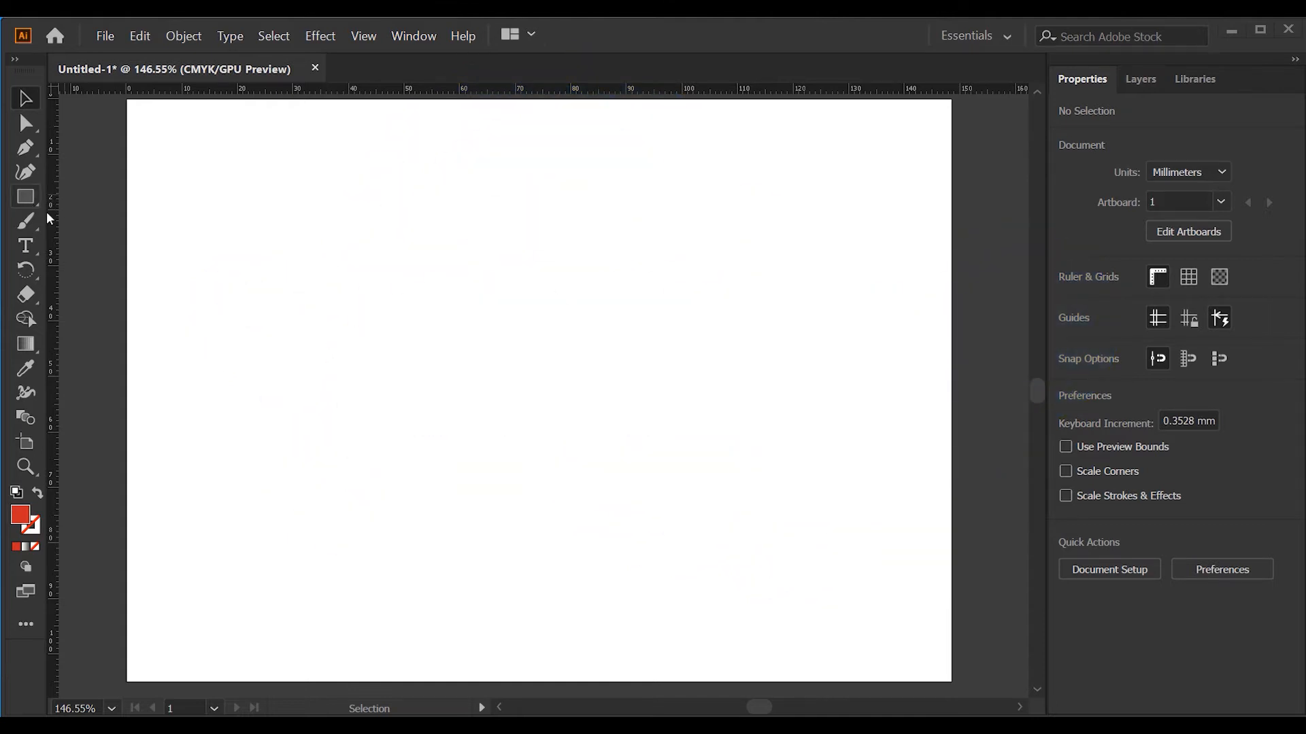
Draw a tall, narrow red rectangle about 9.6 mm wide and 44.4 mm high in the upper left of the artboard.
{"action": "left_click", "coordinate": [26, 198]}
{"action": "left_click_drag", "start_coordinate": [272, 233], "coordinate": [324, 475]}
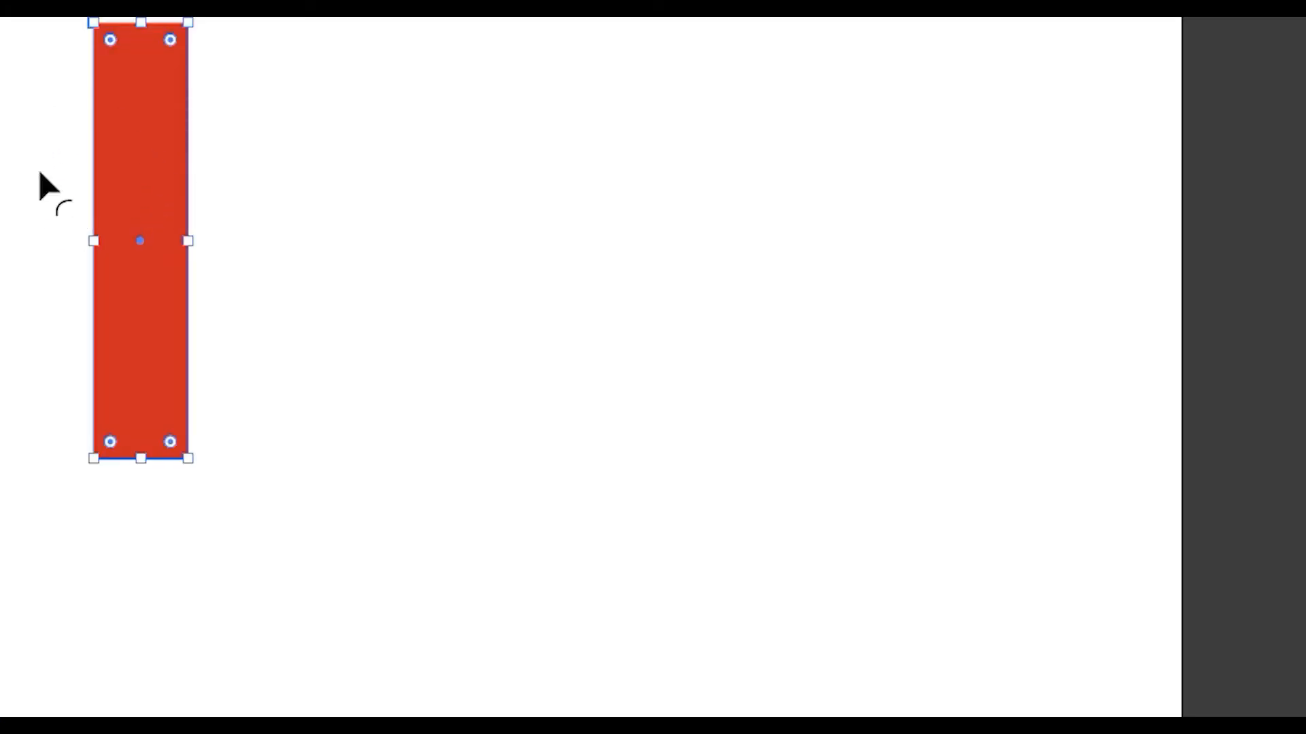
{"action": "right_click", "coordinate": [136, 151]}
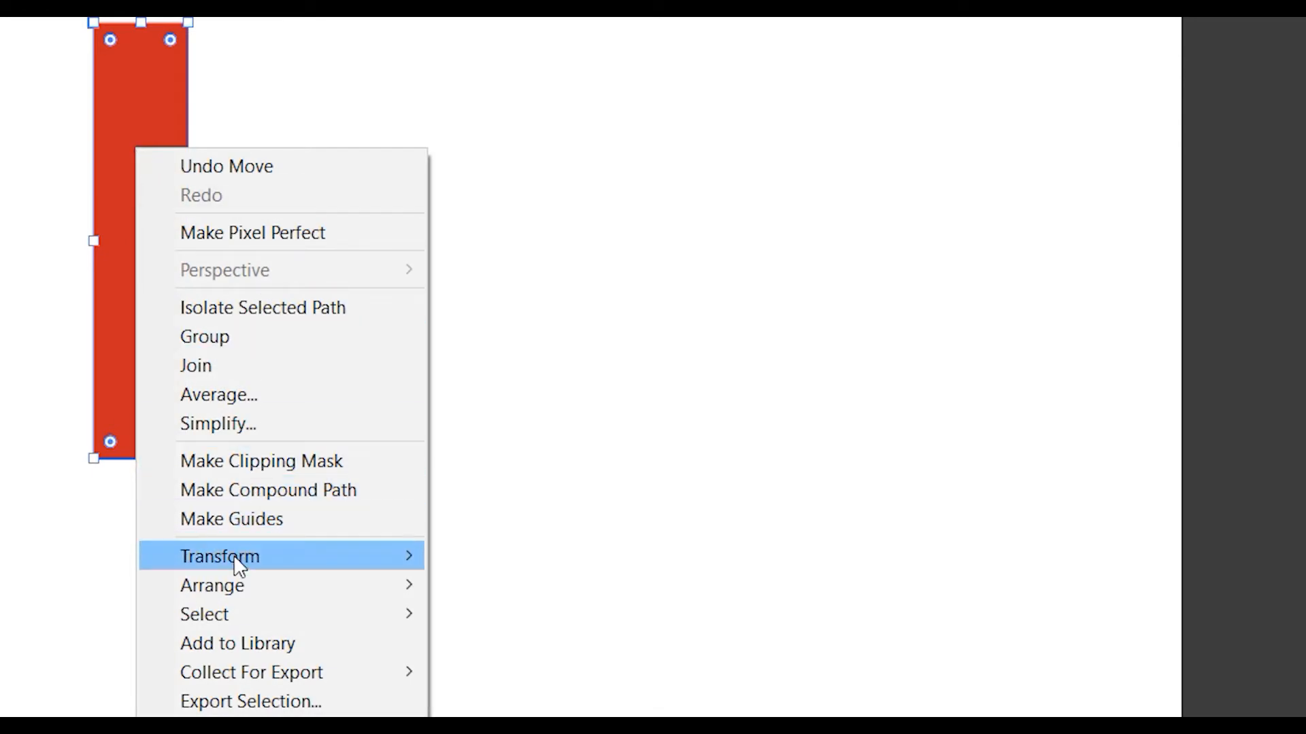
{"action": "mouse_move", "coordinate": [238, 566]}
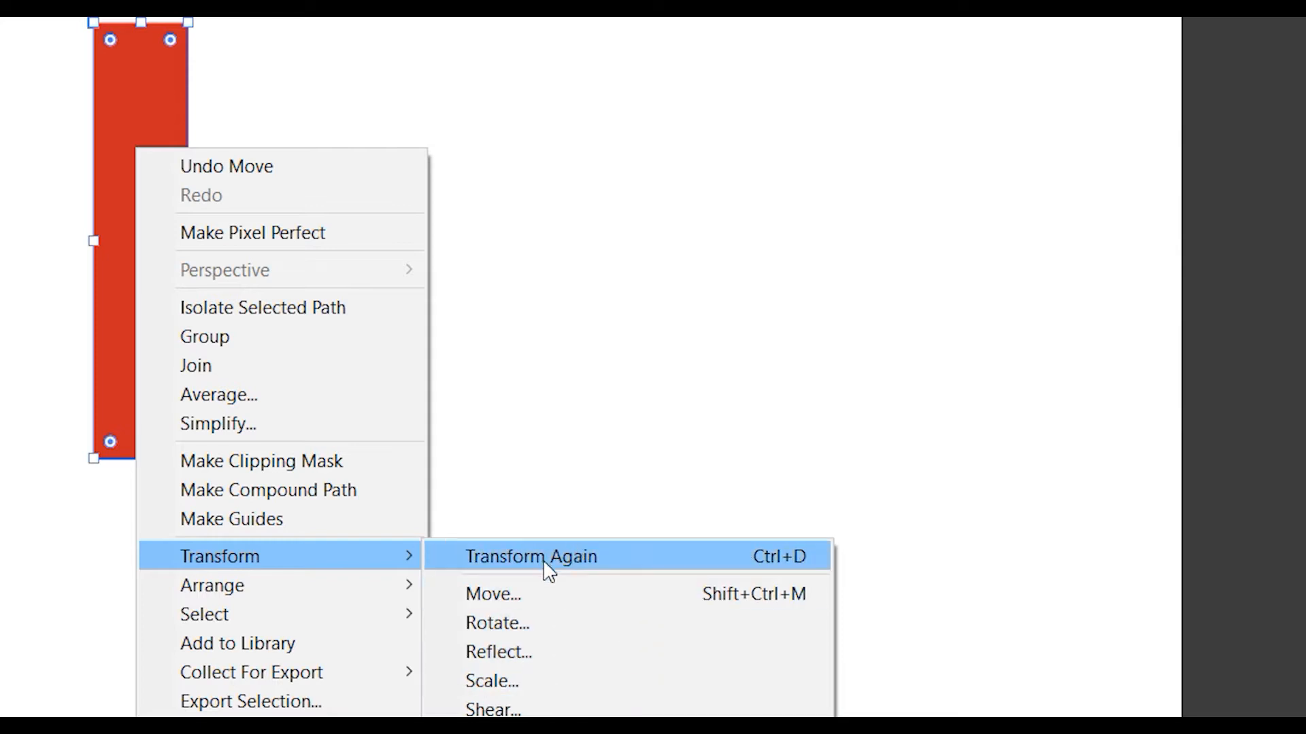
{"action": "left_click", "coordinate": [134, 72]}
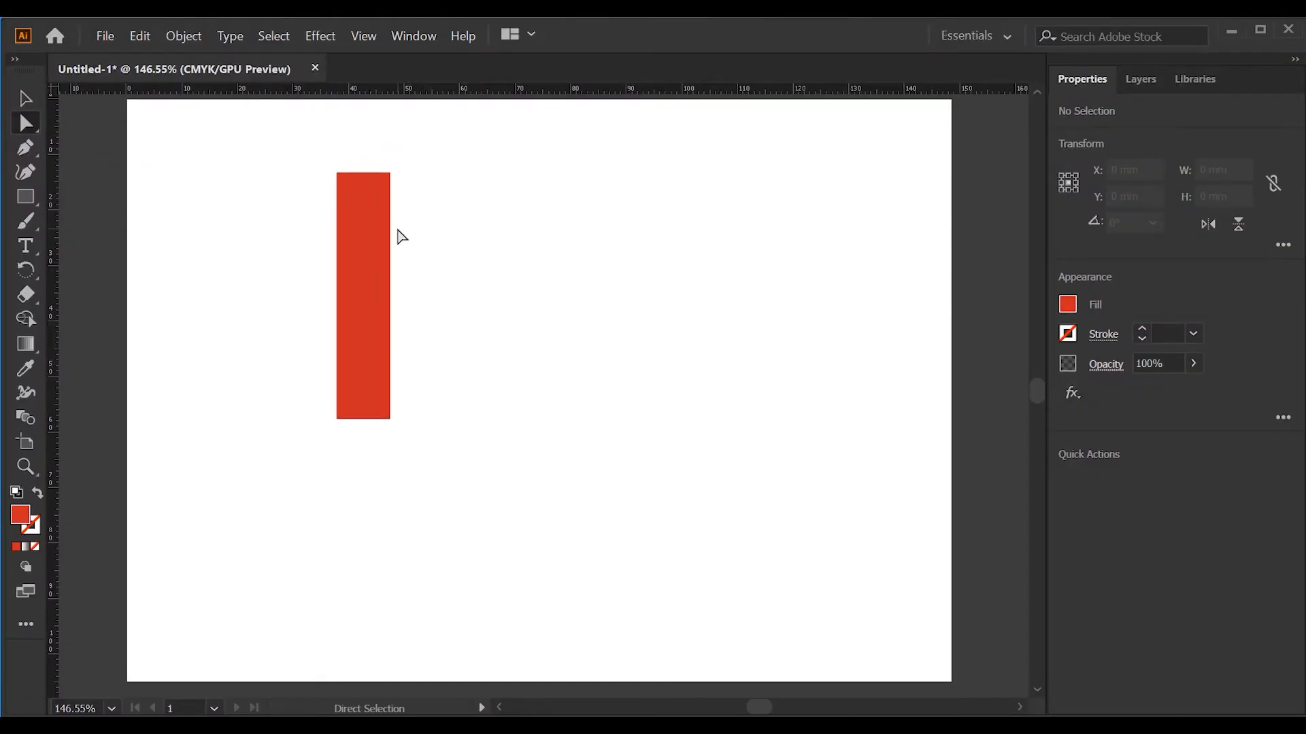
Shift only the rectangle's right edge down by about 9.3 mm to form a slanted parallelogram, and deselect it.
{"action": "left_click_drag", "start_coordinate": [393, 241], "coordinate": [387, 291]}
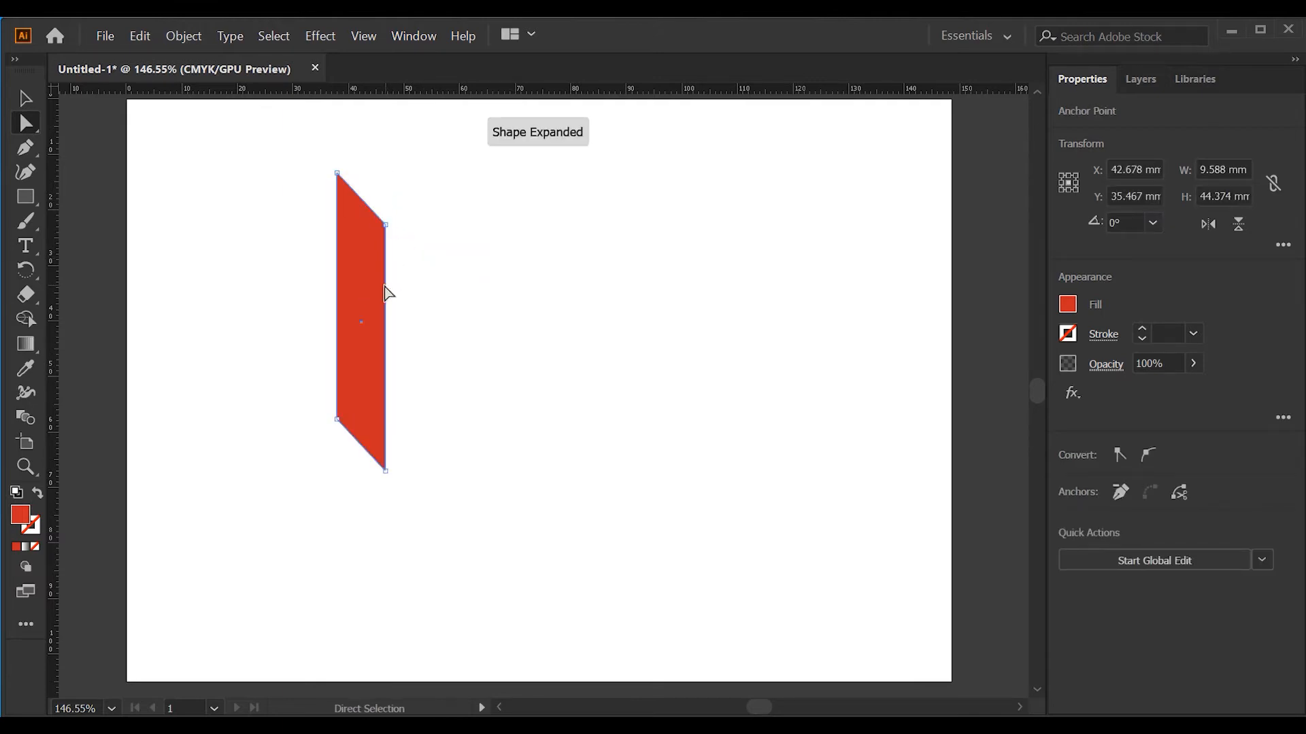
{"action": "left_click", "coordinate": [242, 239]}
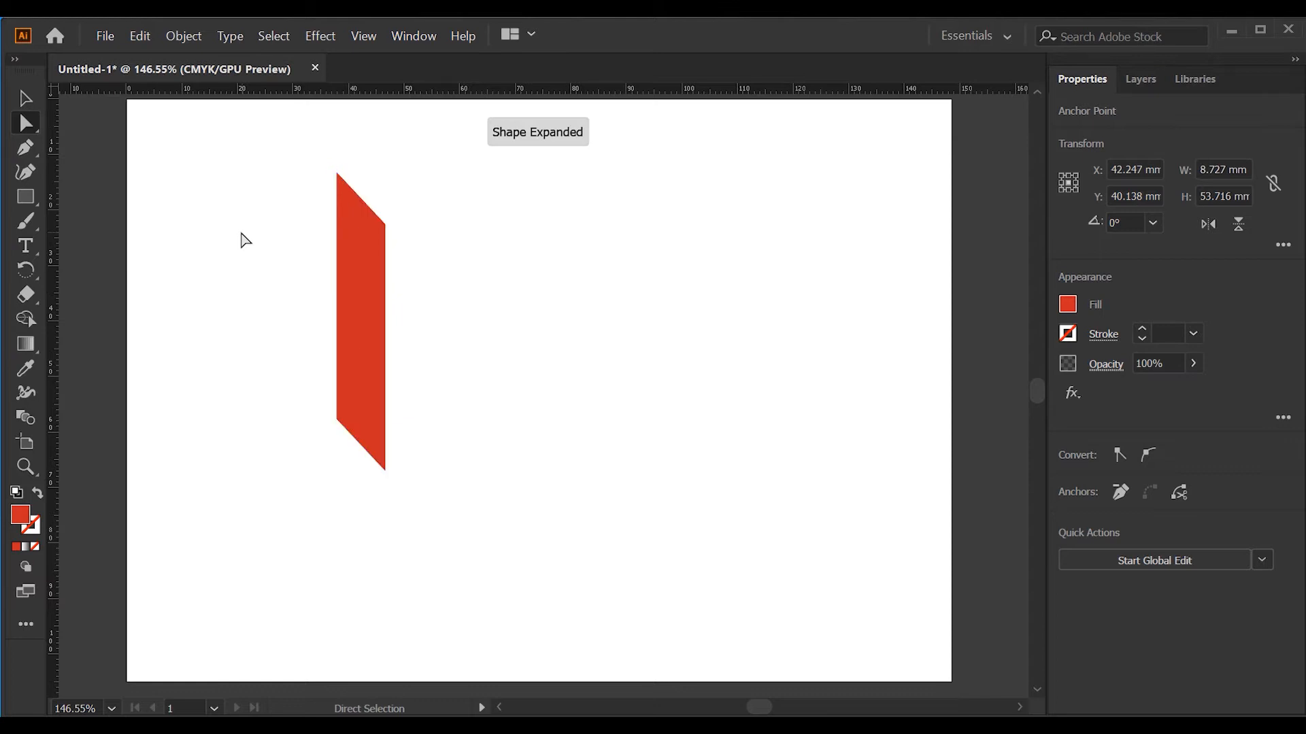
Start a Move transform on the parallelogram and set its horizontal distance to 15 mm, checking it with the preview.
{"action": "left_click", "coordinate": [24, 99]}
{"action": "right_click", "coordinate": [380, 268]}
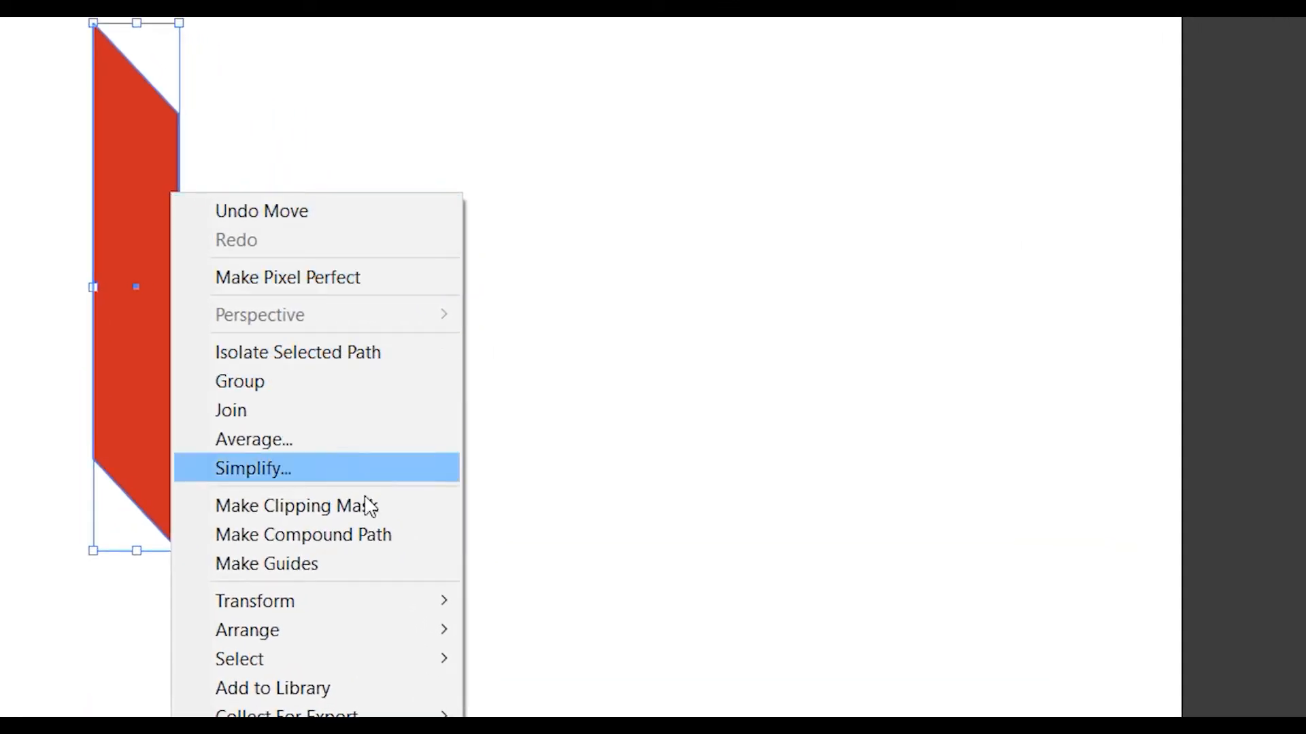
{"action": "mouse_move", "coordinate": [385, 614]}
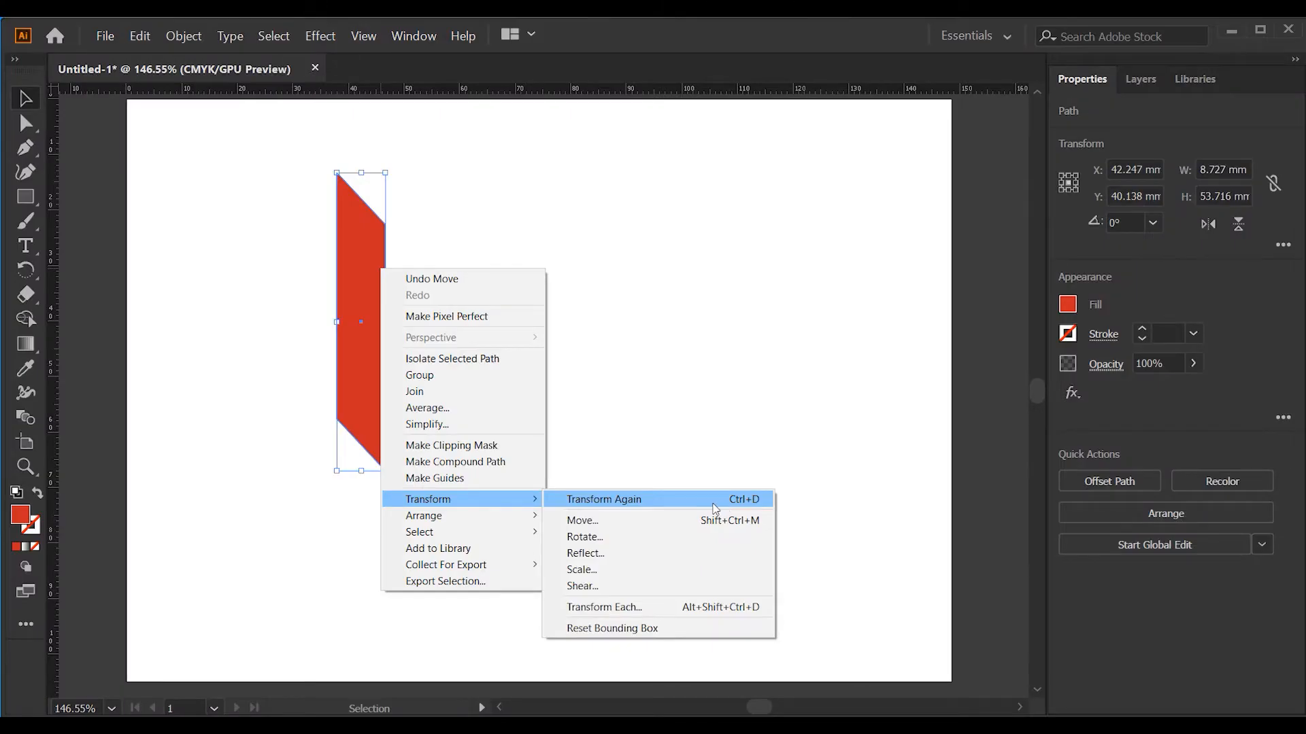
{"action": "left_click", "coordinate": [592, 528]}
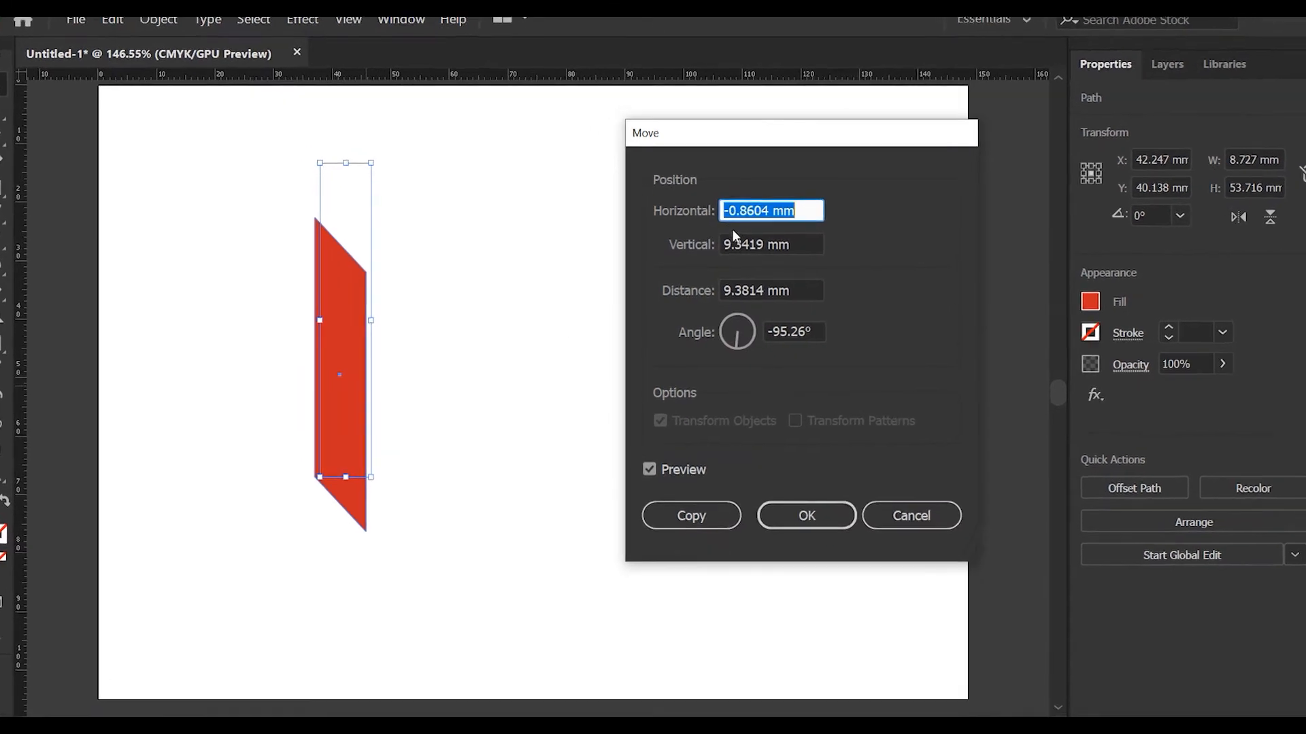
{"action": "left_click", "coordinate": [784, 165]}
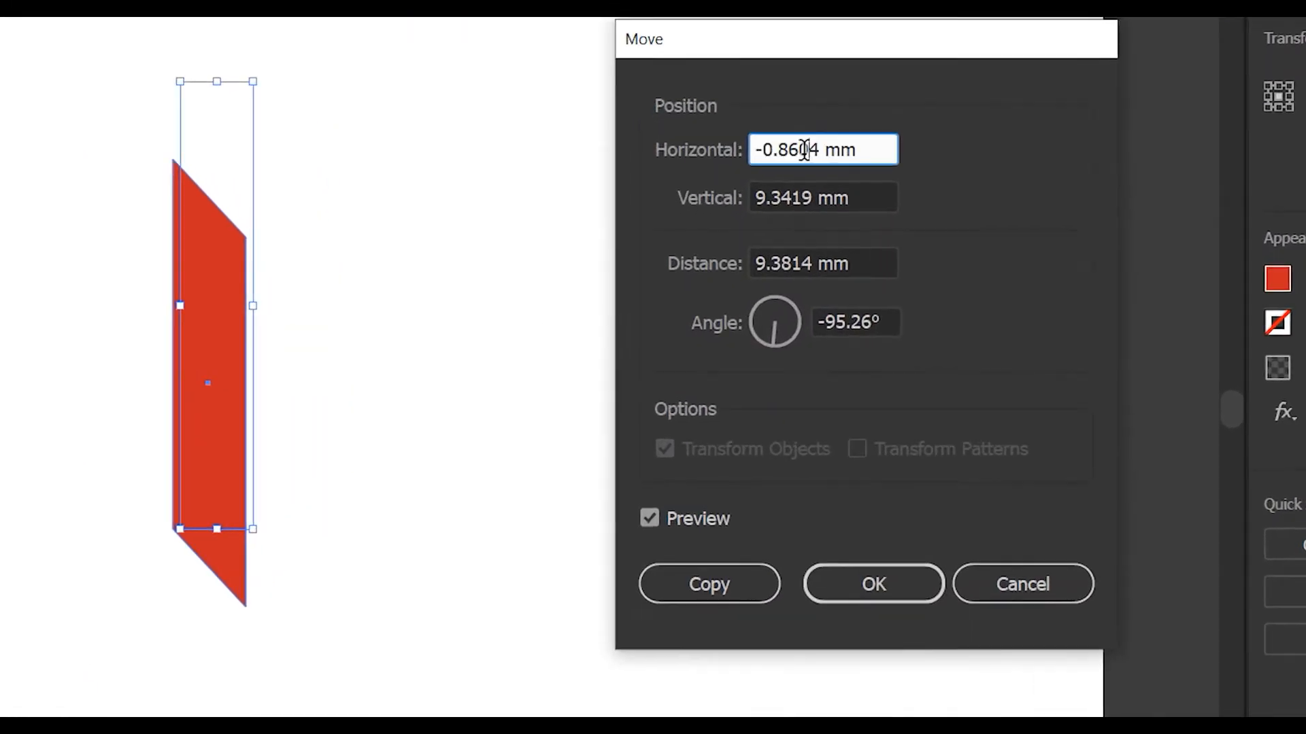
{"action": "left_click_drag", "start_coordinate": [806, 164], "coordinate": [729, 160]}
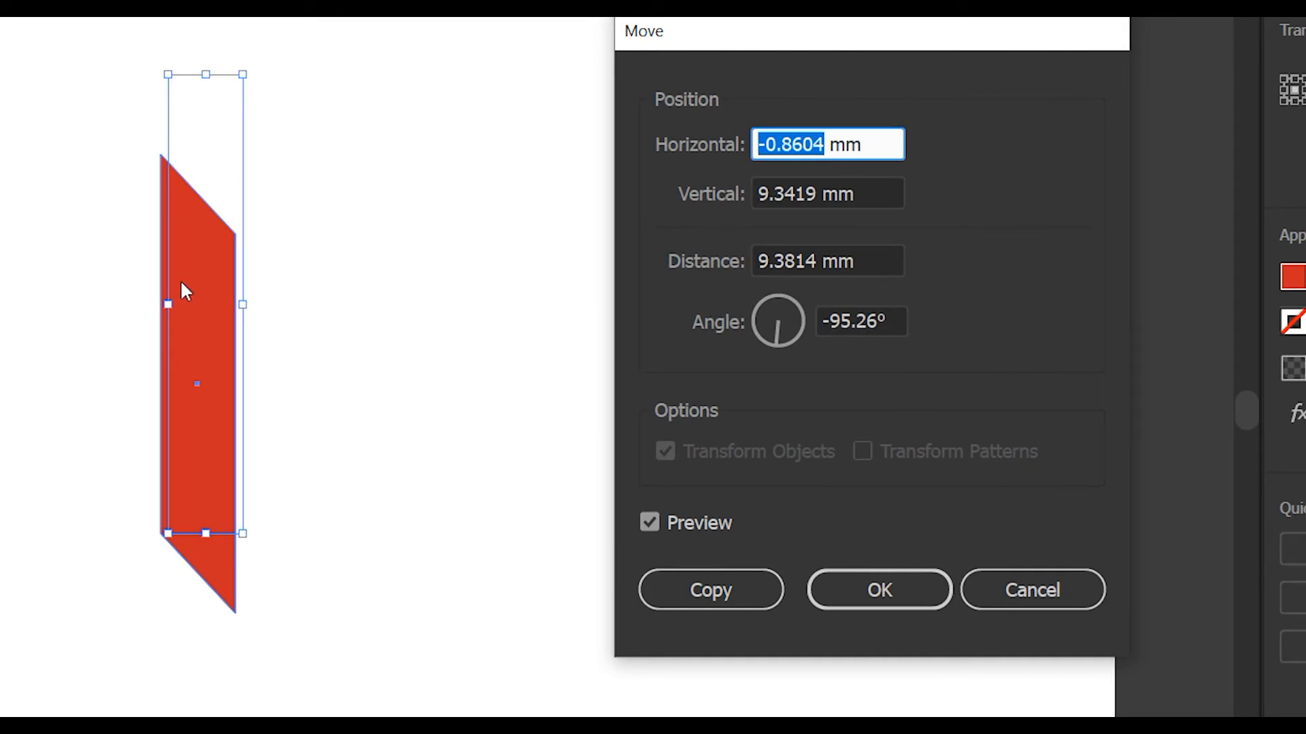
{"action": "key", "text": "BackSpace"}
{"action": "type", "text": "5"}
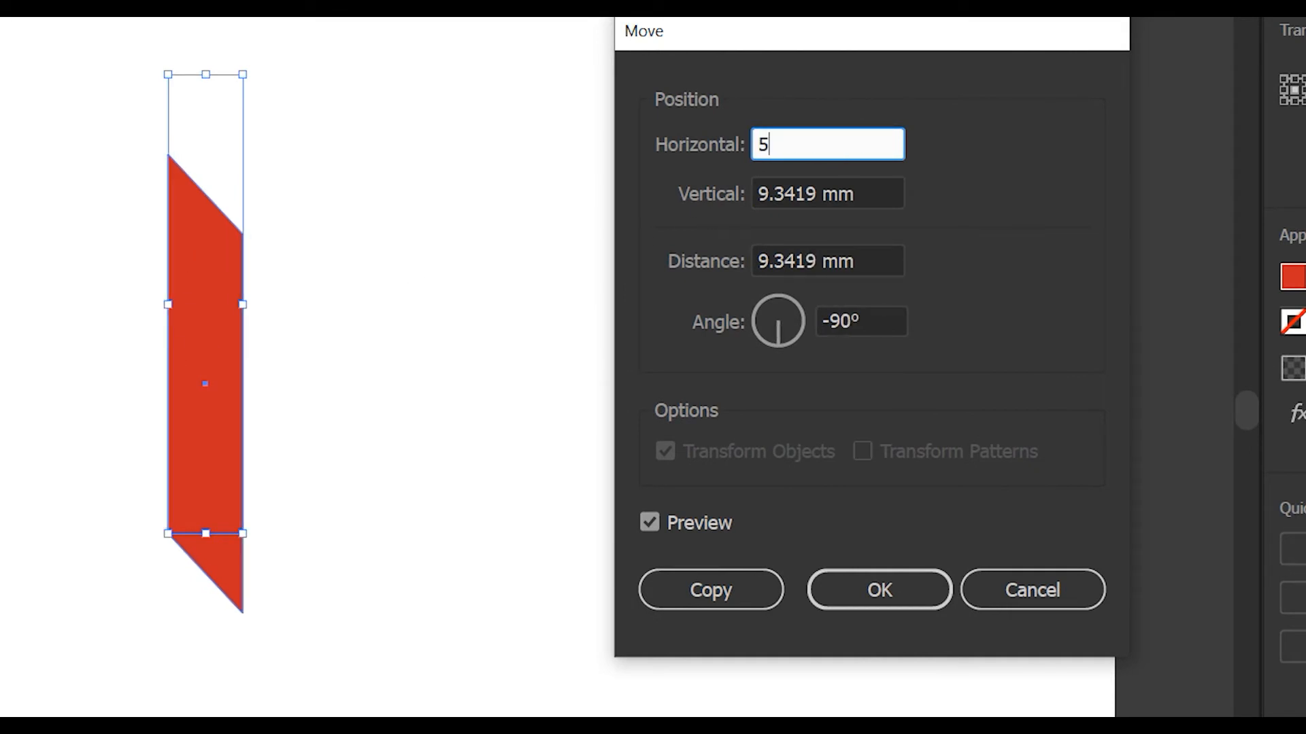
{"action": "key", "text": "BackSpace"}
{"action": "type", "text": "15mm"}
{"action": "left_click", "coordinate": [650, 529]}
{"action": "left_click", "coordinate": [650, 529]}
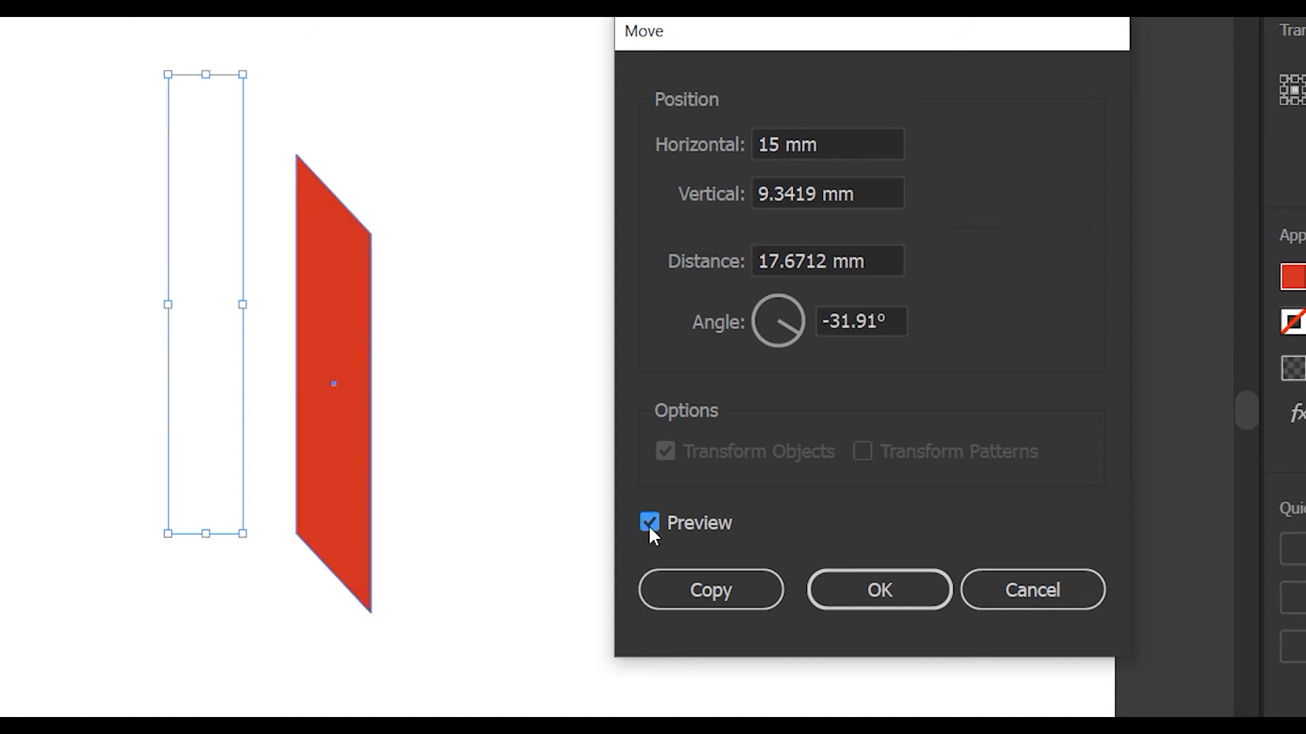
Set the vertical move distance to 0 mm and create the parallelogram's moved copy.
{"action": "left_click", "coordinate": [791, 189]}
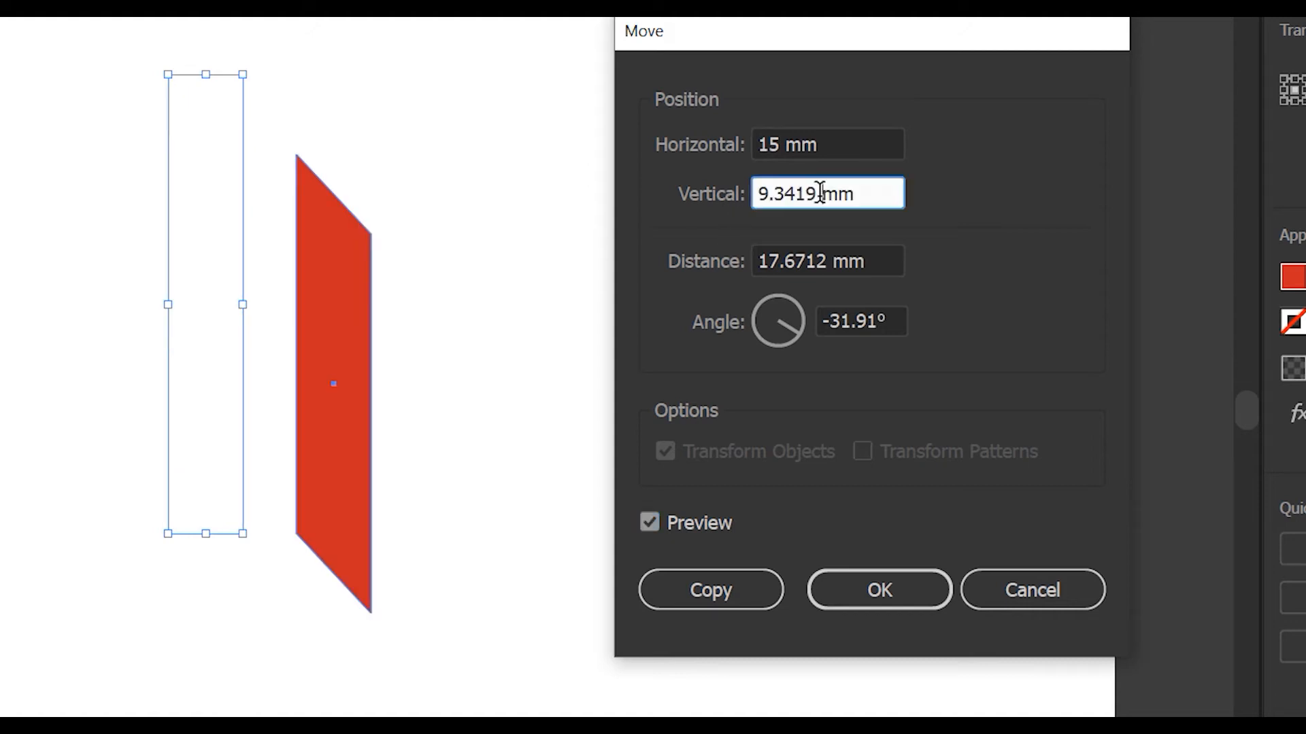
{"action": "double_click", "coordinate": [791, 189]}
{"action": "type", "text": "0"}
{"action": "left_click", "coordinate": [650, 522]}
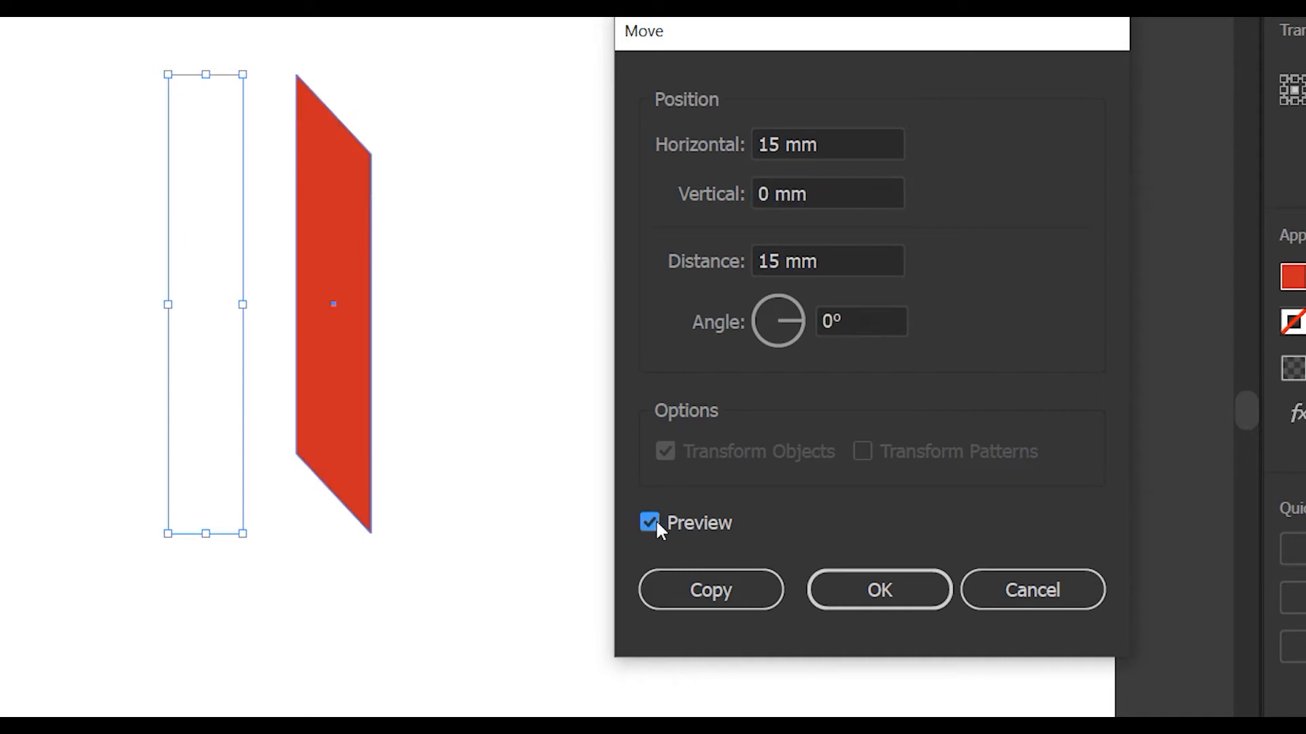
{"action": "left_click", "coordinate": [650, 522]}
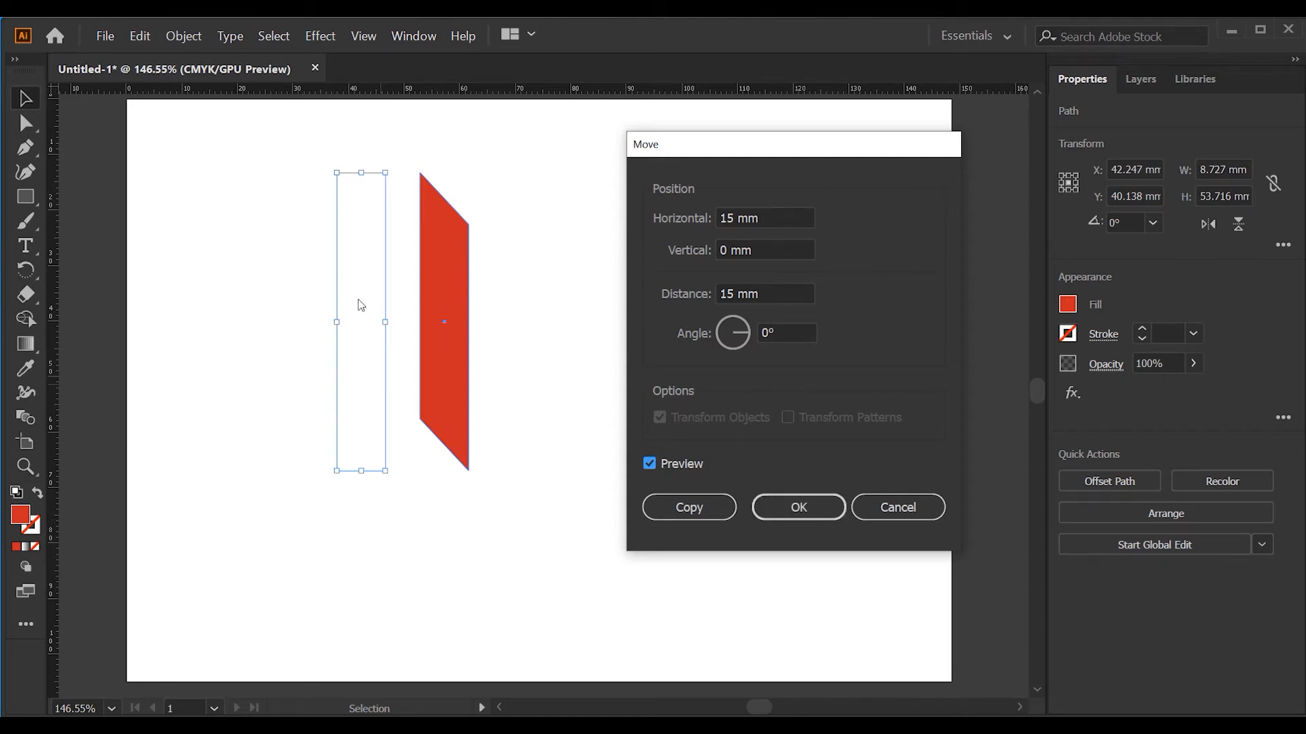
{"action": "left_click", "coordinate": [690, 510]}
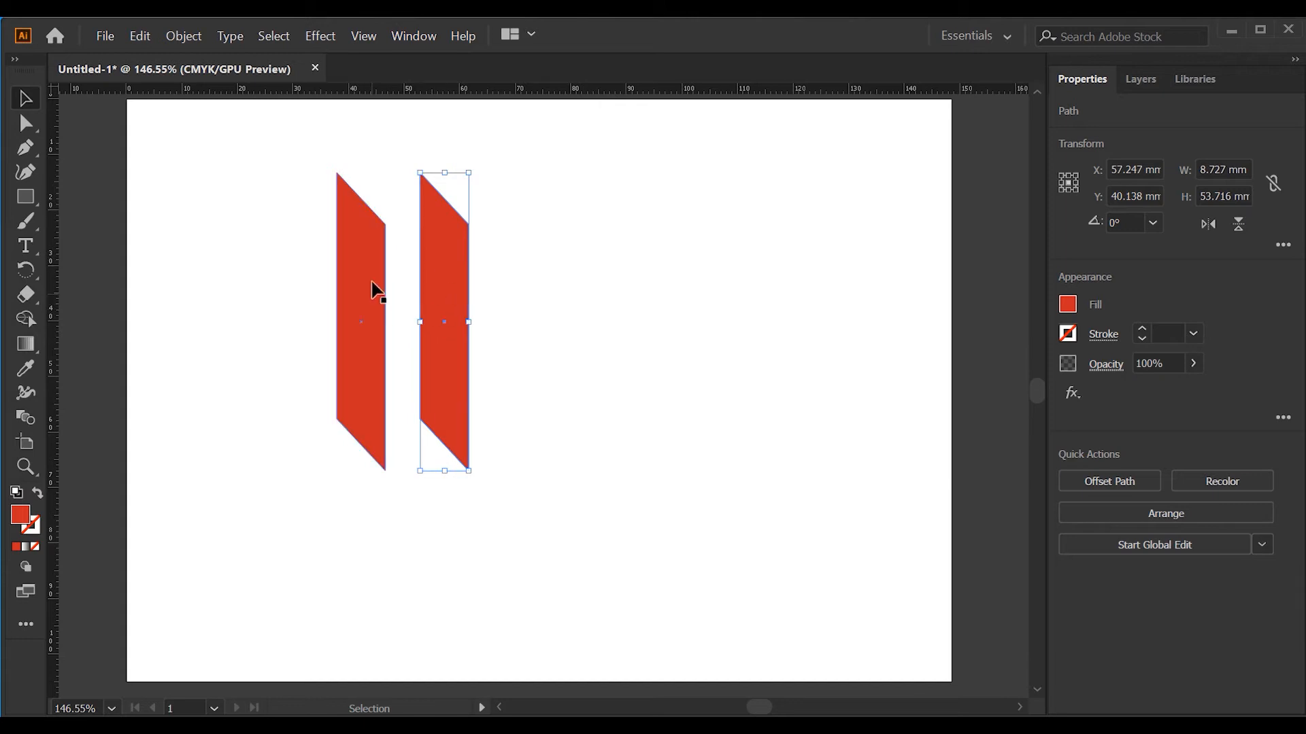
Repeat the last copy transform four times to extend the row to six evenly spaced parallelograms, and clear the selection.
{"action": "right_click", "coordinate": [461, 314]}
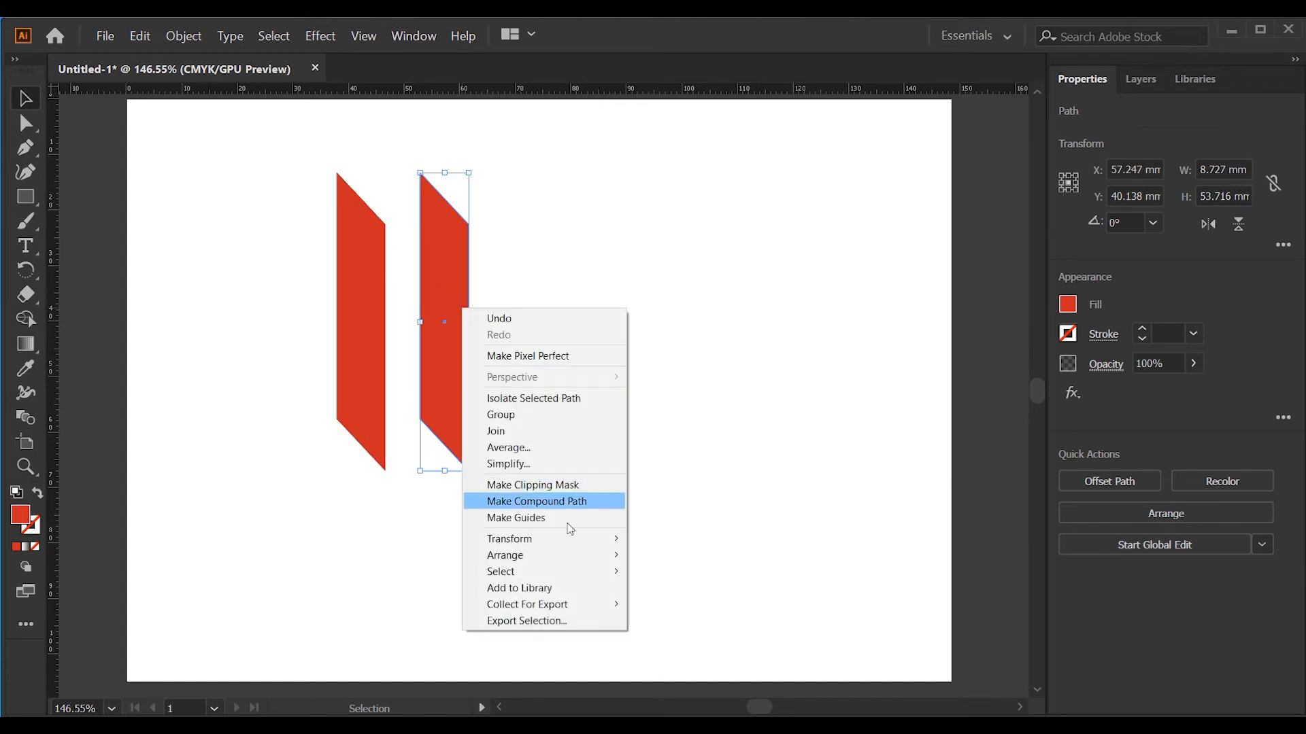
{"action": "mouse_move", "coordinate": [583, 544]}
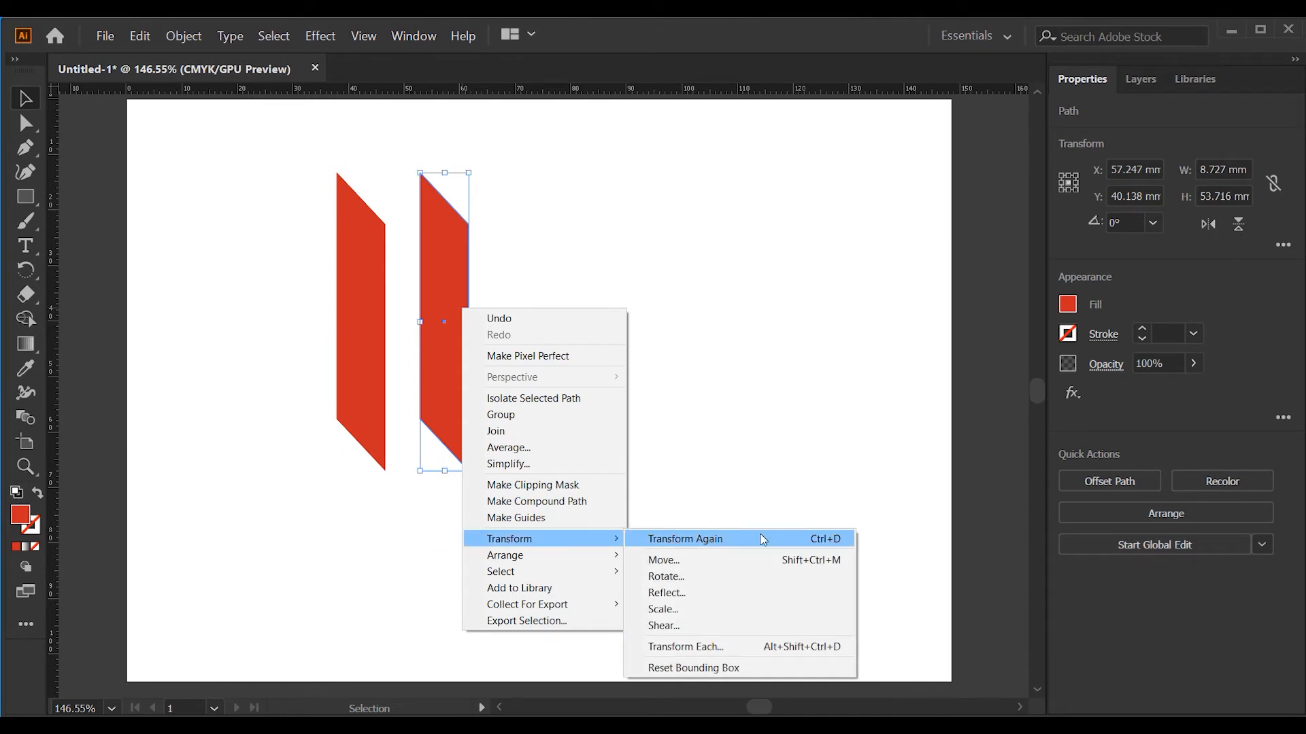
{"action": "left_click", "coordinate": [455, 231]}
{"action": "key", "text": "a"}
{"action": "key", "text": "ctrl+d"}
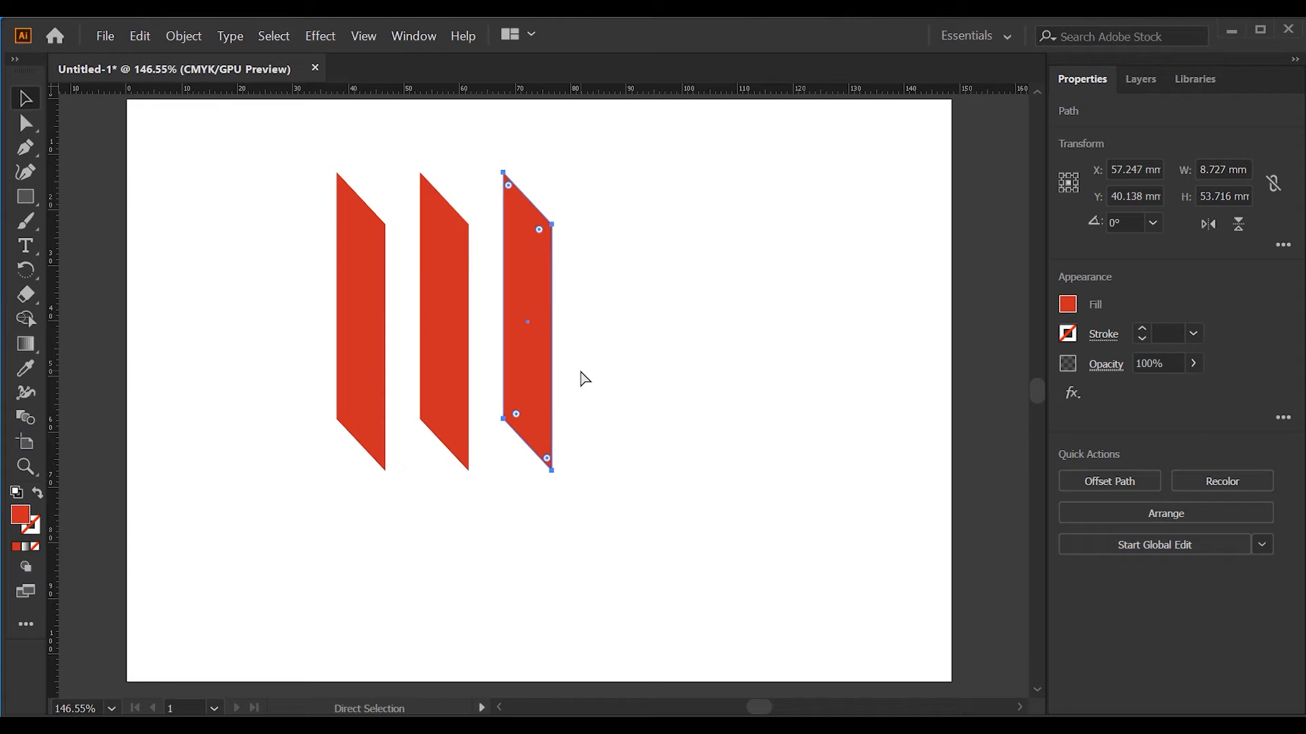
{"action": "key", "text": "ctrl+d"}
{"action": "key", "text": "ctrl+d"}
{"action": "key", "text": "ctrl+d"}
{"action": "key", "text": "v"}
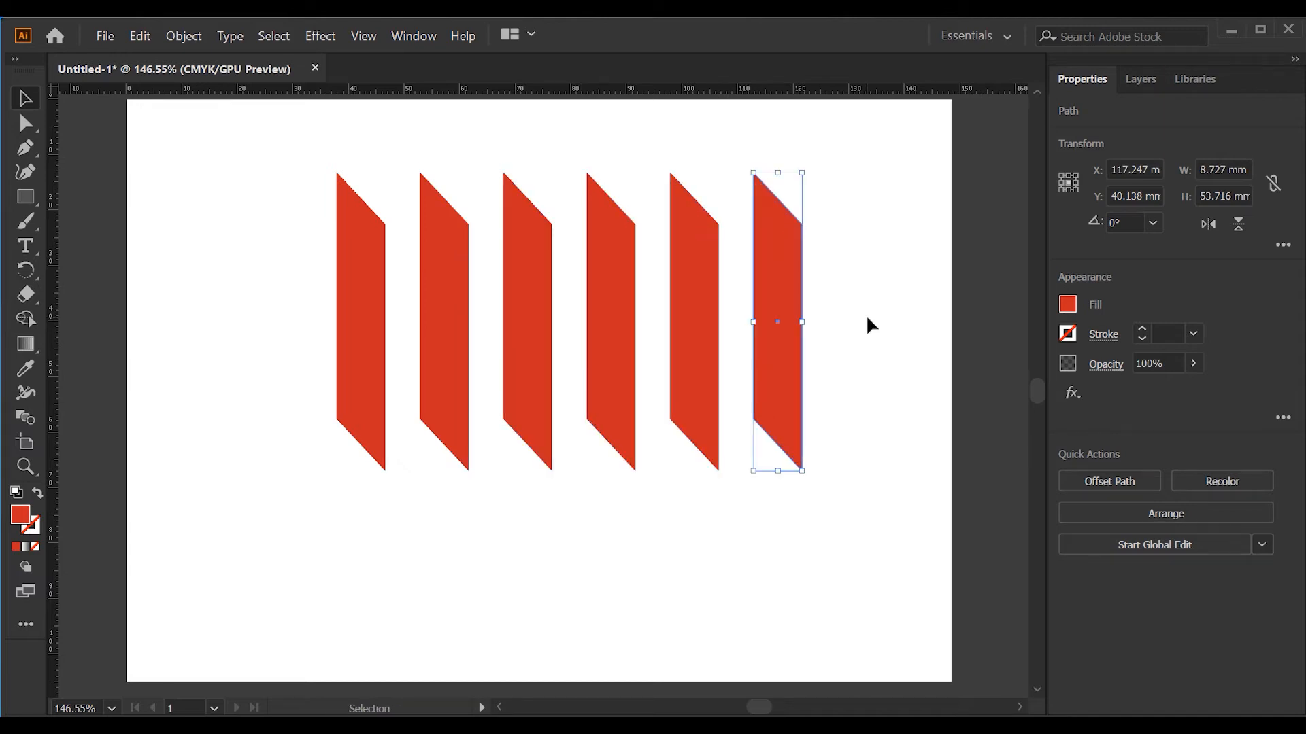
{"action": "left_click", "coordinate": [868, 319]}
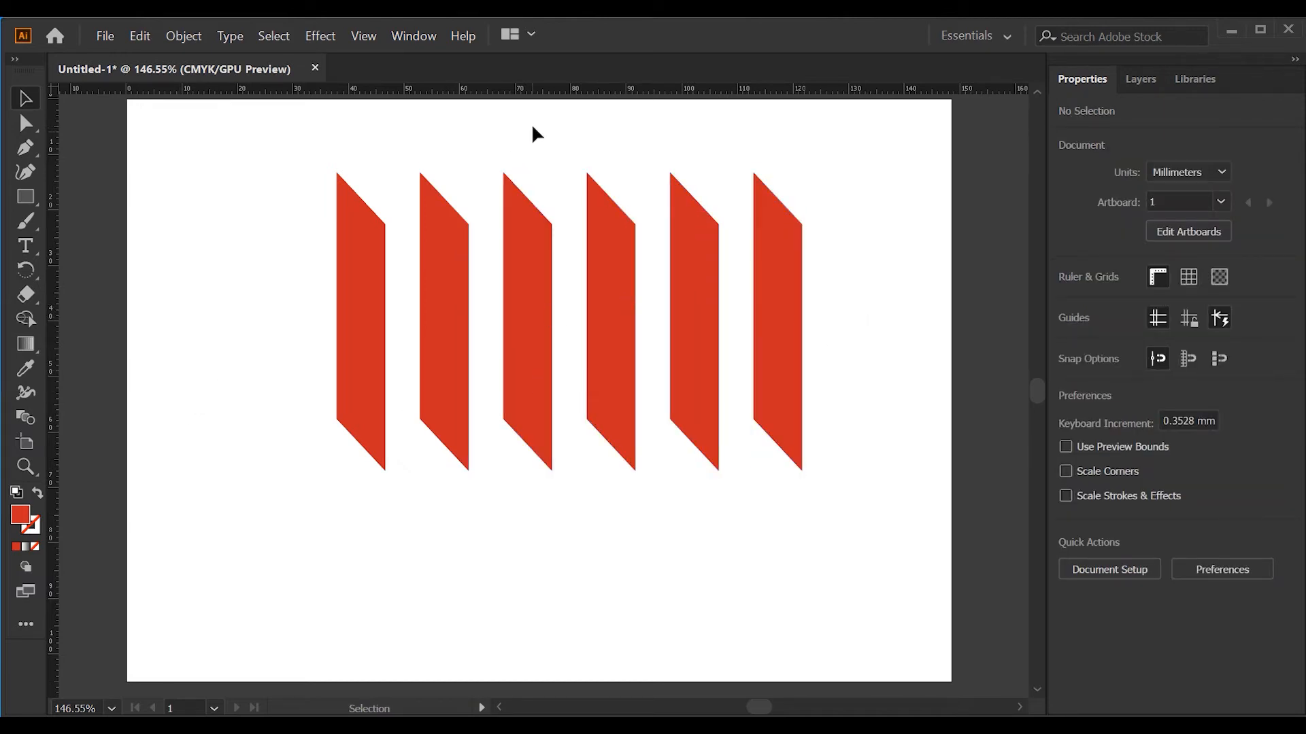
Check the alignment of the parallelograms' top corners against a temporary horizontal guide, and delete the guide.
{"action": "left_click_drag", "start_coordinate": [542, 96], "coordinate": [404, 174]}
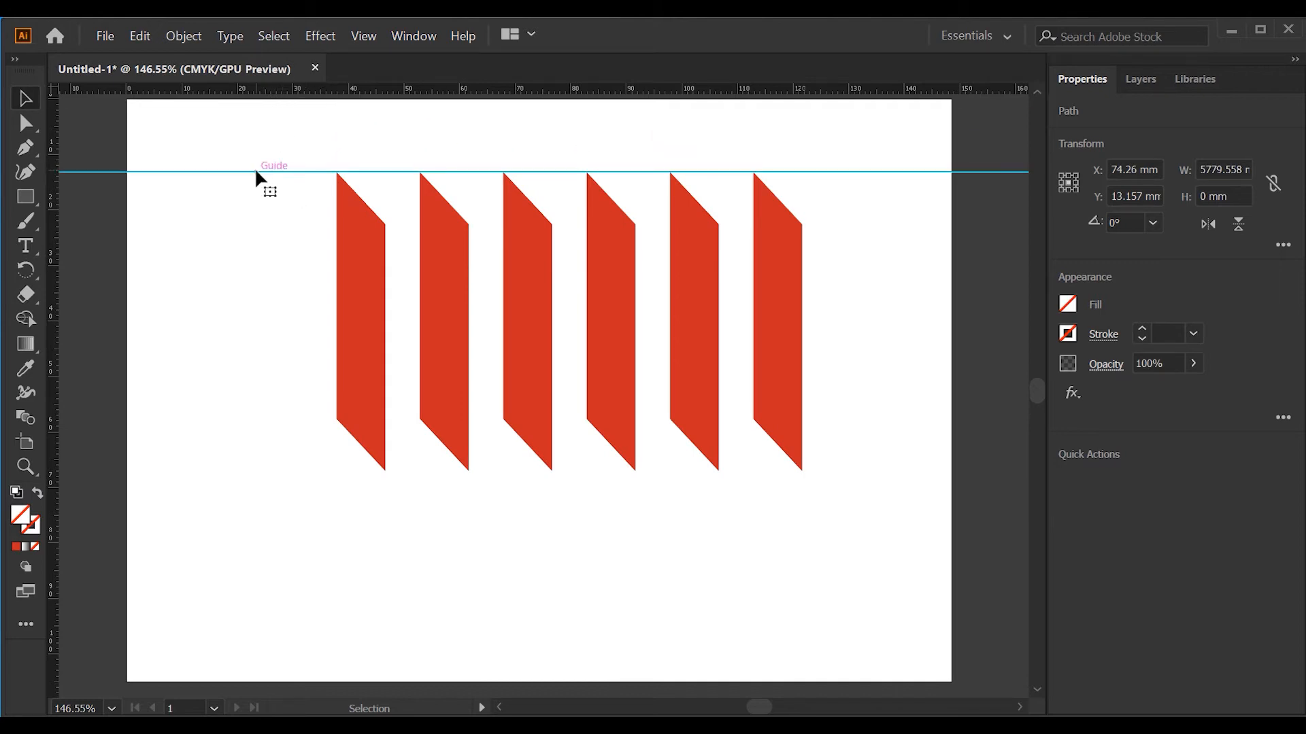
{"action": "key", "text": "Delete"}
{"action": "right_click", "coordinate": [349, 310]}
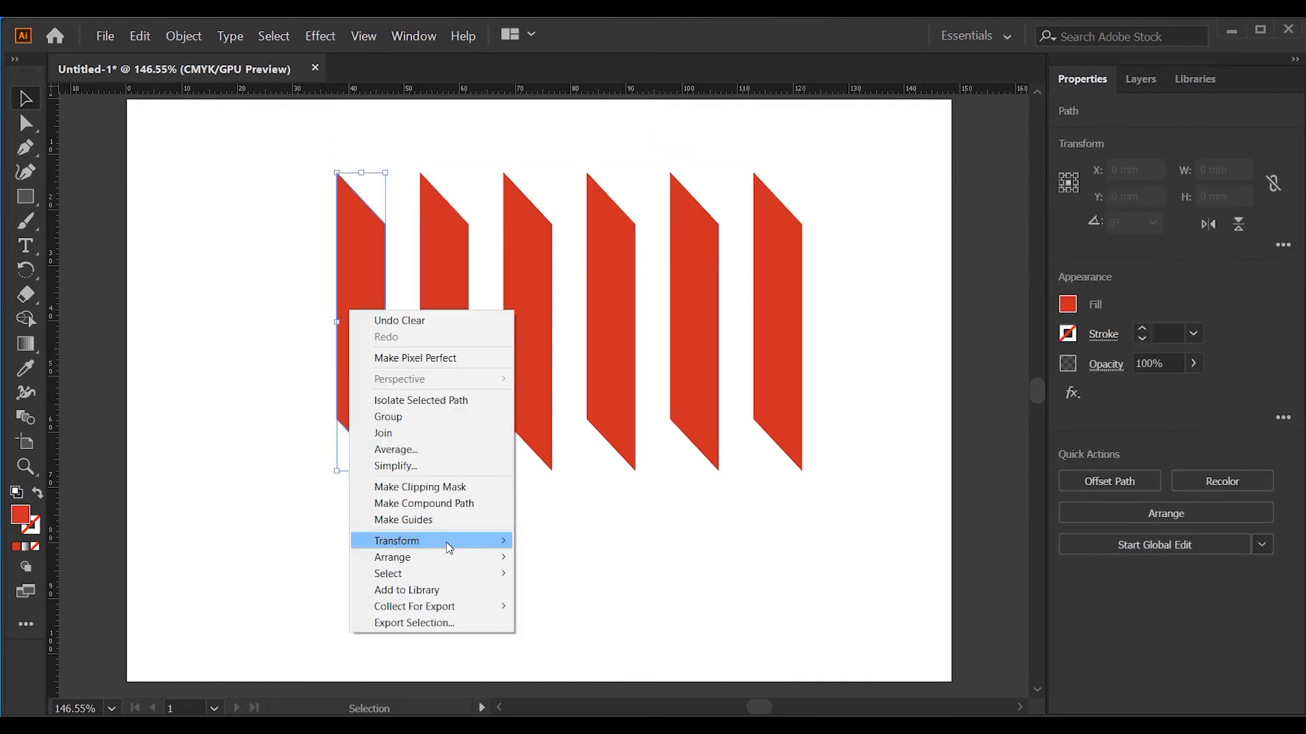
{"action": "mouse_move", "coordinate": [447, 541]}
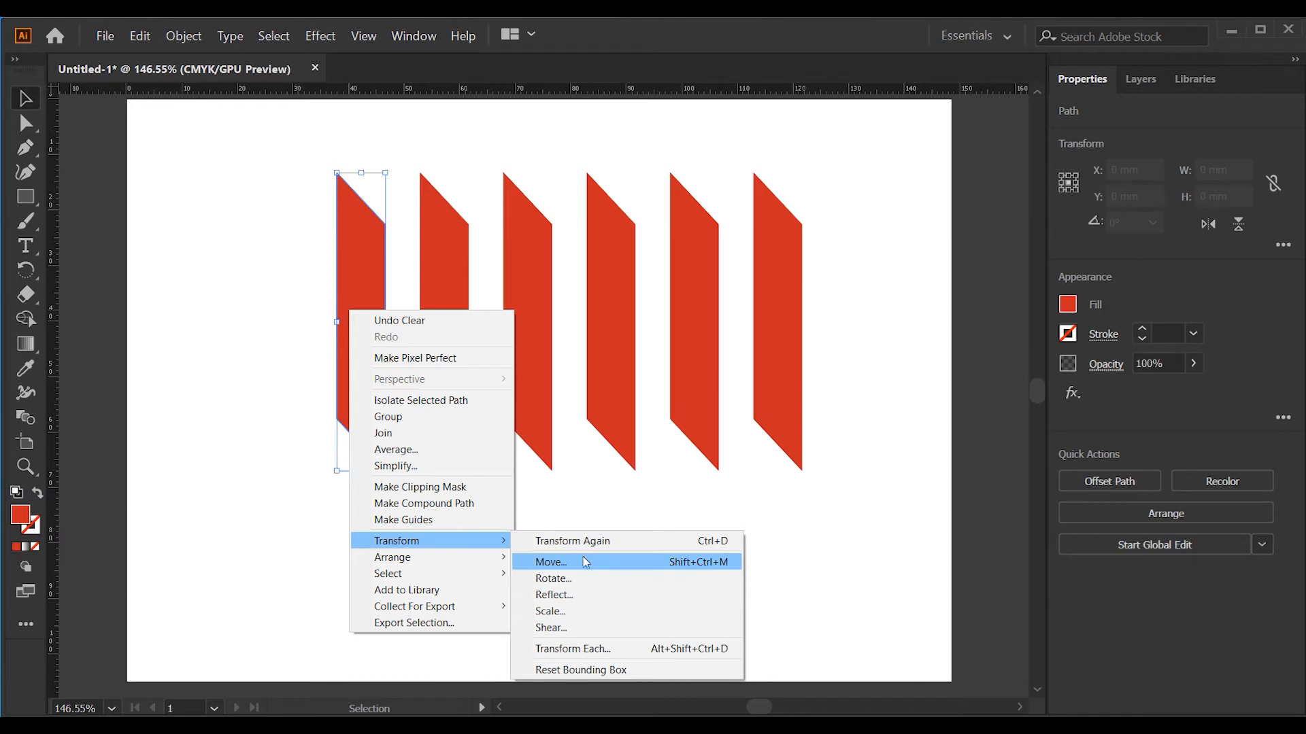
{"action": "left_click", "coordinate": [693, 521]}
Delete the five parallelogram copies, keeping only the leftmost original.
{"action": "left_click_drag", "start_coordinate": [878, 364], "coordinate": [433, 367]}
{"action": "key", "text": "Delete"}
Start a Rotate transform on the remaining parallelogram and preview angles of 10° and 20°.
{"action": "left_click", "coordinate": [356, 340]}
{"action": "right_click", "coordinate": [354, 334]}
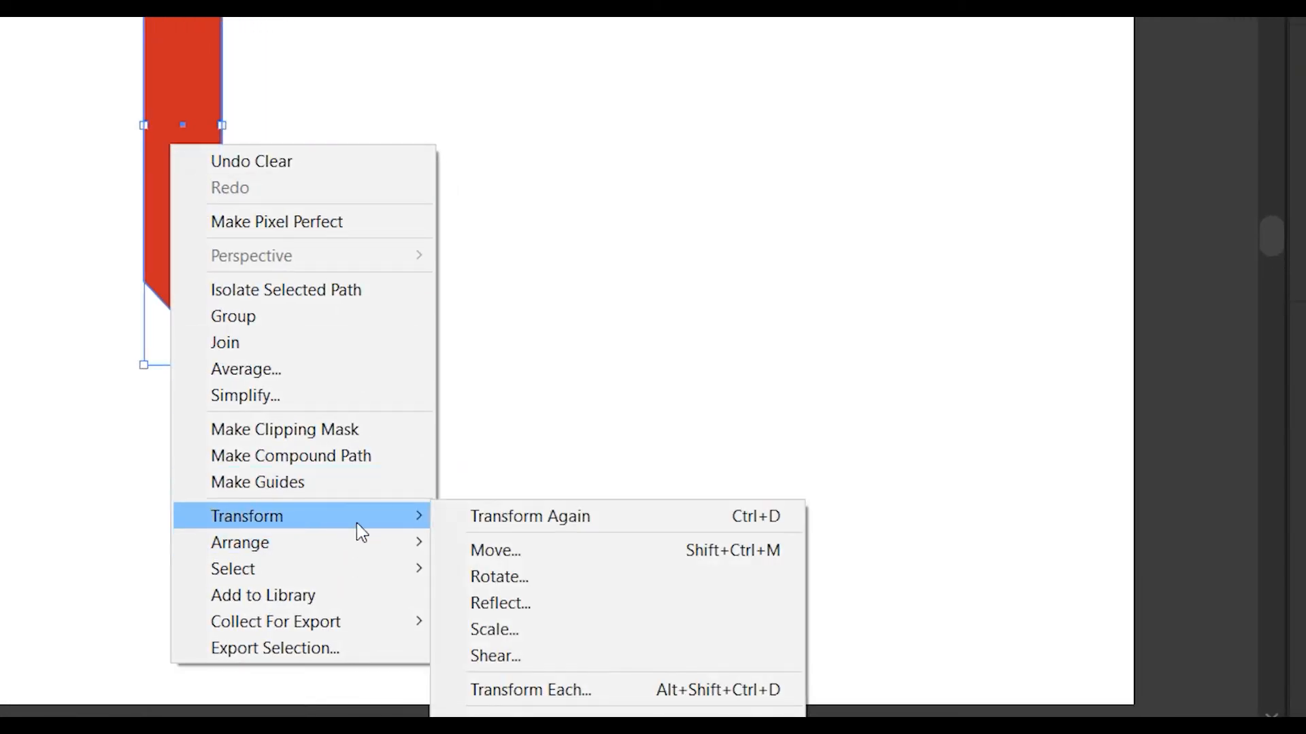
{"action": "left_click", "coordinate": [486, 579]}
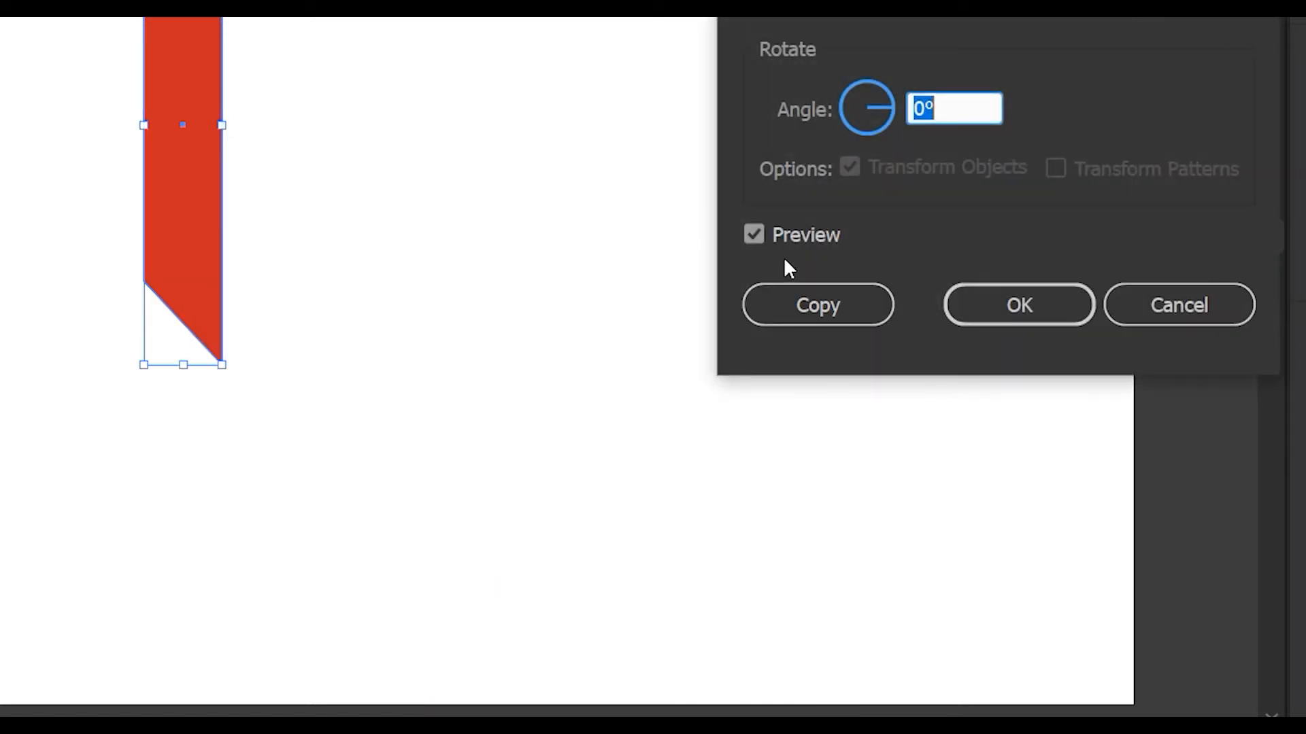
{"action": "left_click", "coordinate": [918, 117]}
{"action": "type", "text": "1"}
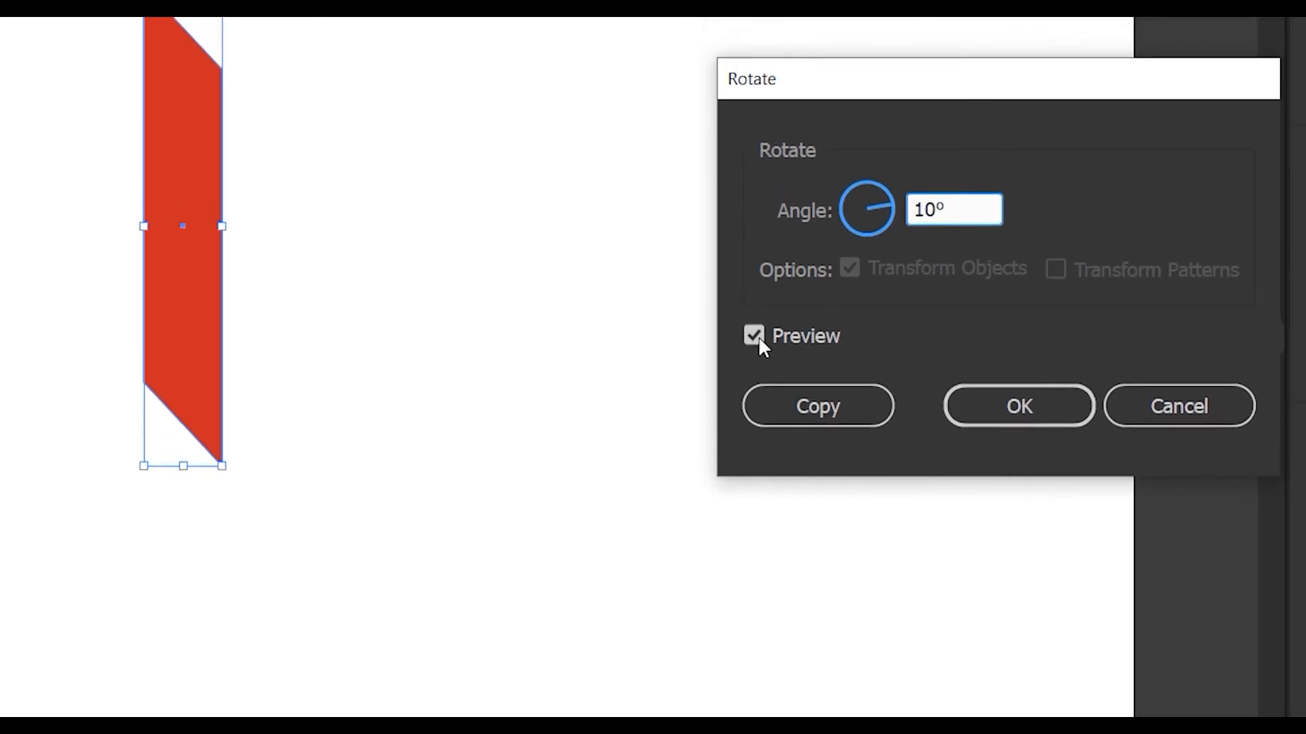
{"action": "left_click", "coordinate": [755, 298]}
{"action": "left_click", "coordinate": [755, 349]}
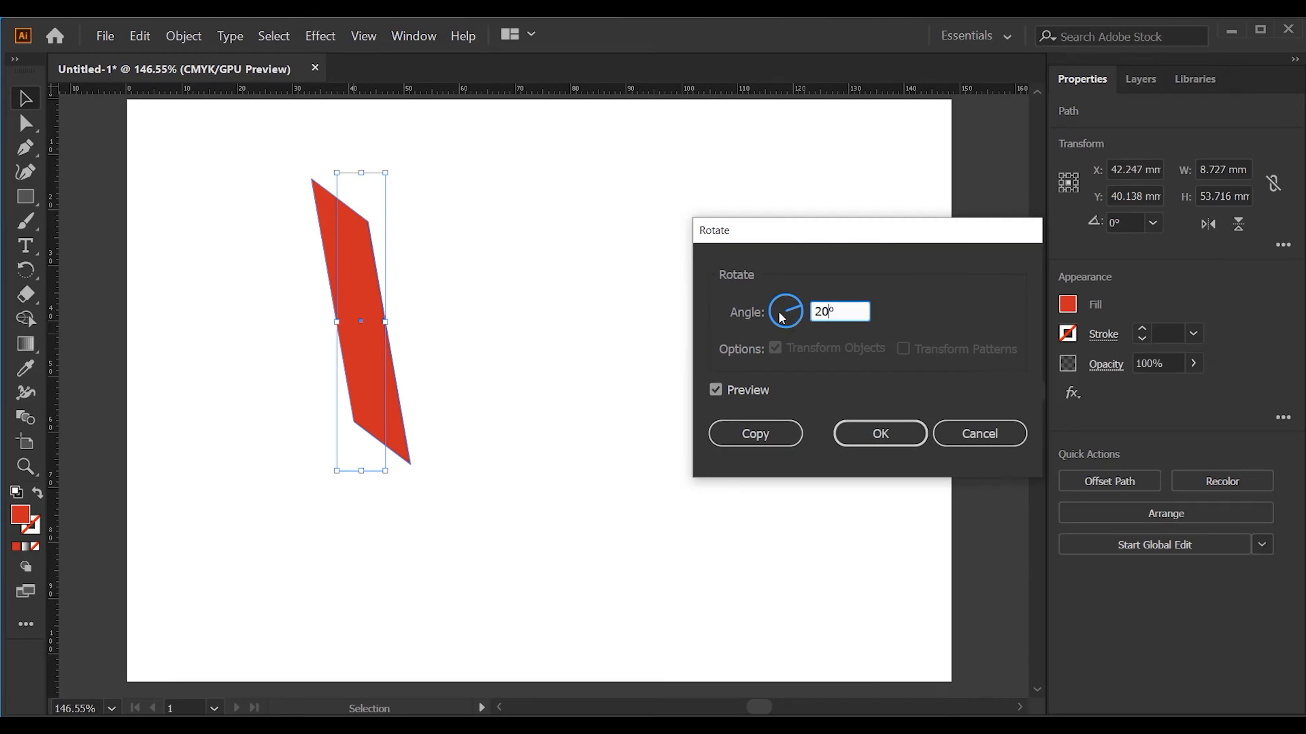
{"action": "left_click", "coordinate": [716, 391]}
{"action": "left_click", "coordinate": [714, 395]}
{"action": "left_click", "coordinate": [714, 395]}
{"action": "left_click", "coordinate": [715, 394]}
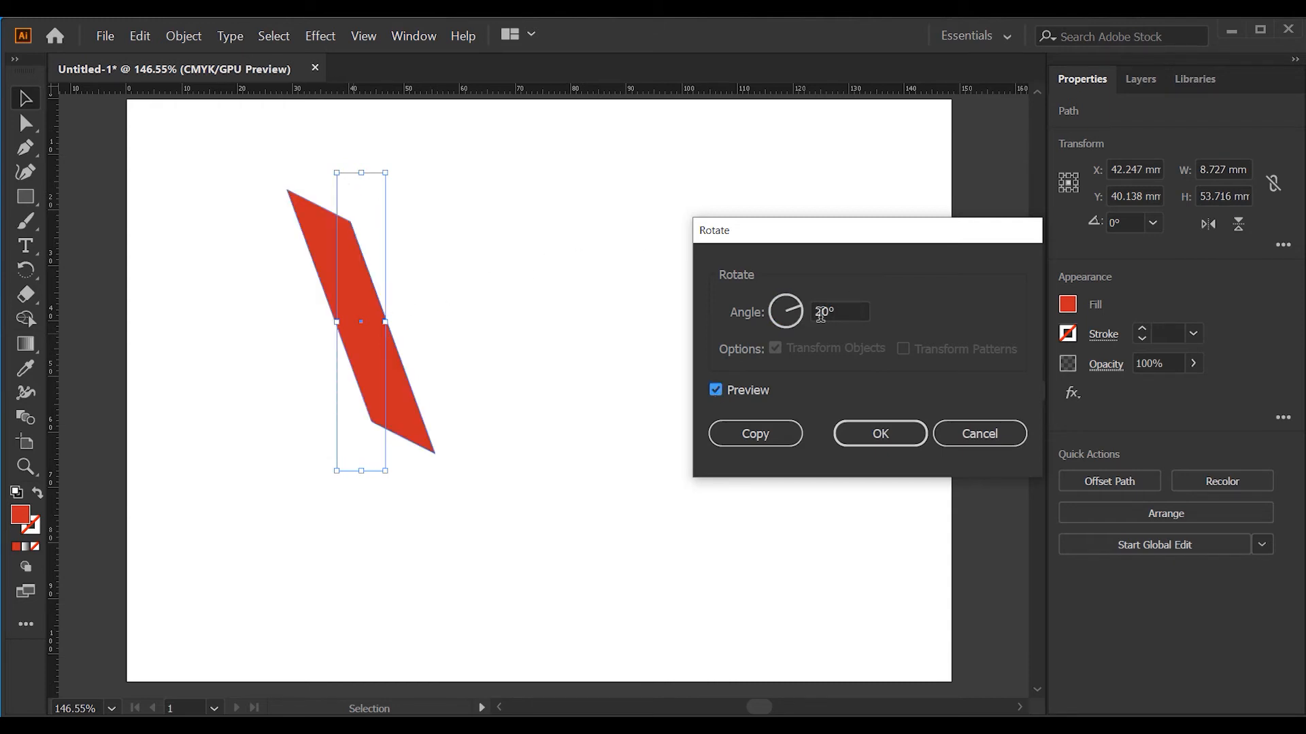
Set the rotation angle to 30°, check it with the preview, and create a rotated copy of the parallelogram.
{"action": "left_click_drag", "start_coordinate": [823, 312], "coordinate": [814, 312]}
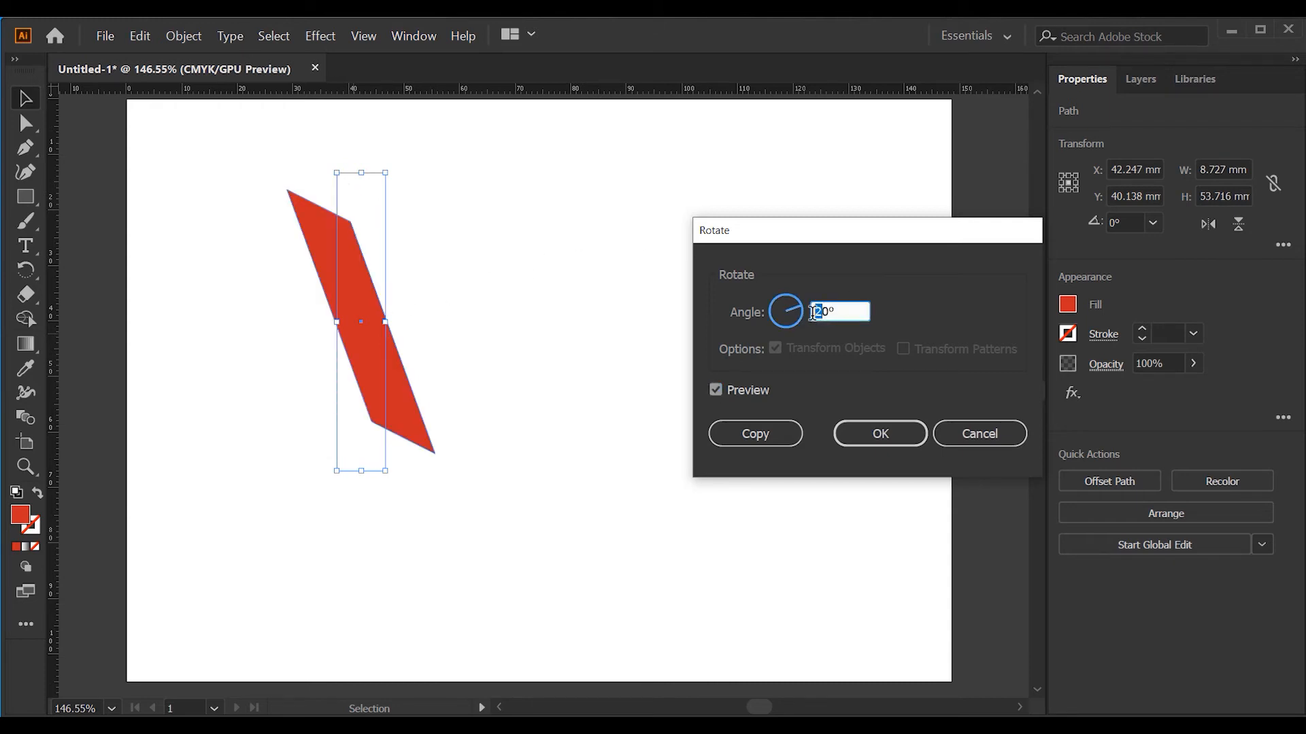
{"action": "type", "text": "3"}
{"action": "left_click", "coordinate": [716, 389]}
{"action": "left_click", "coordinate": [715, 390]}
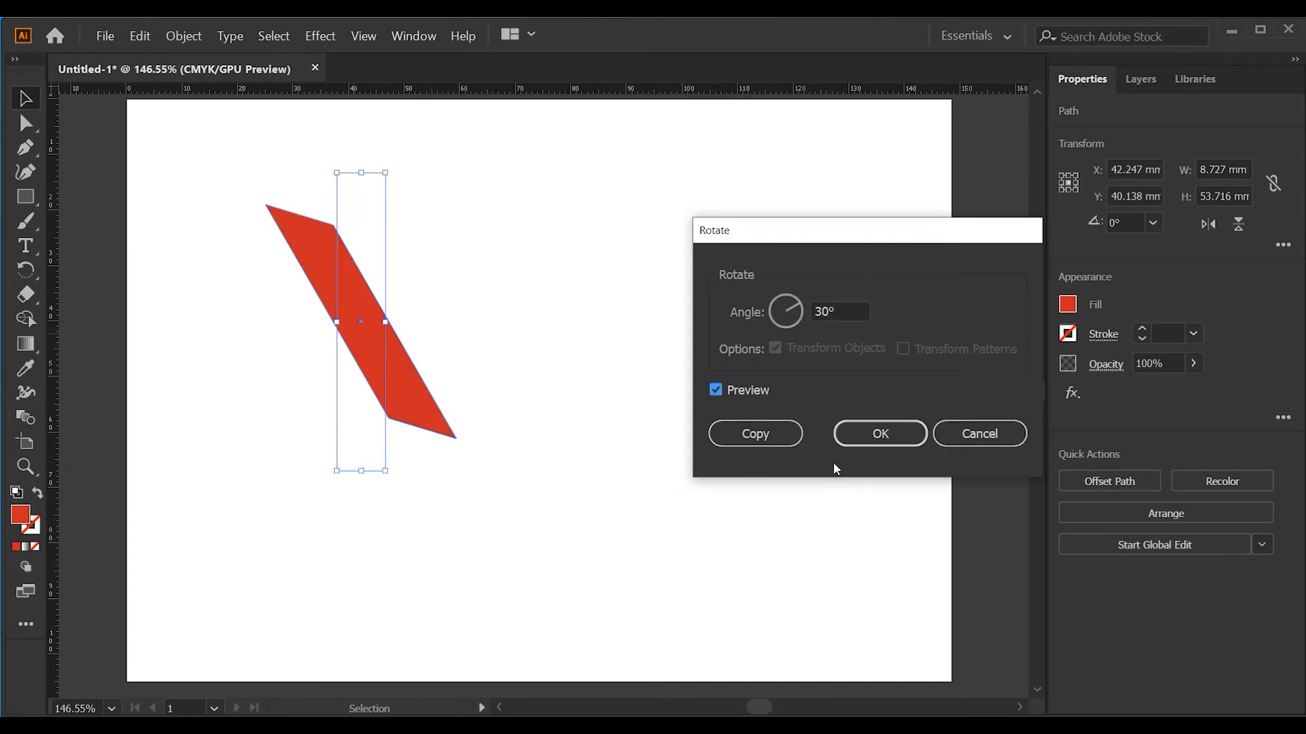
{"action": "left_click", "coordinate": [755, 433]}
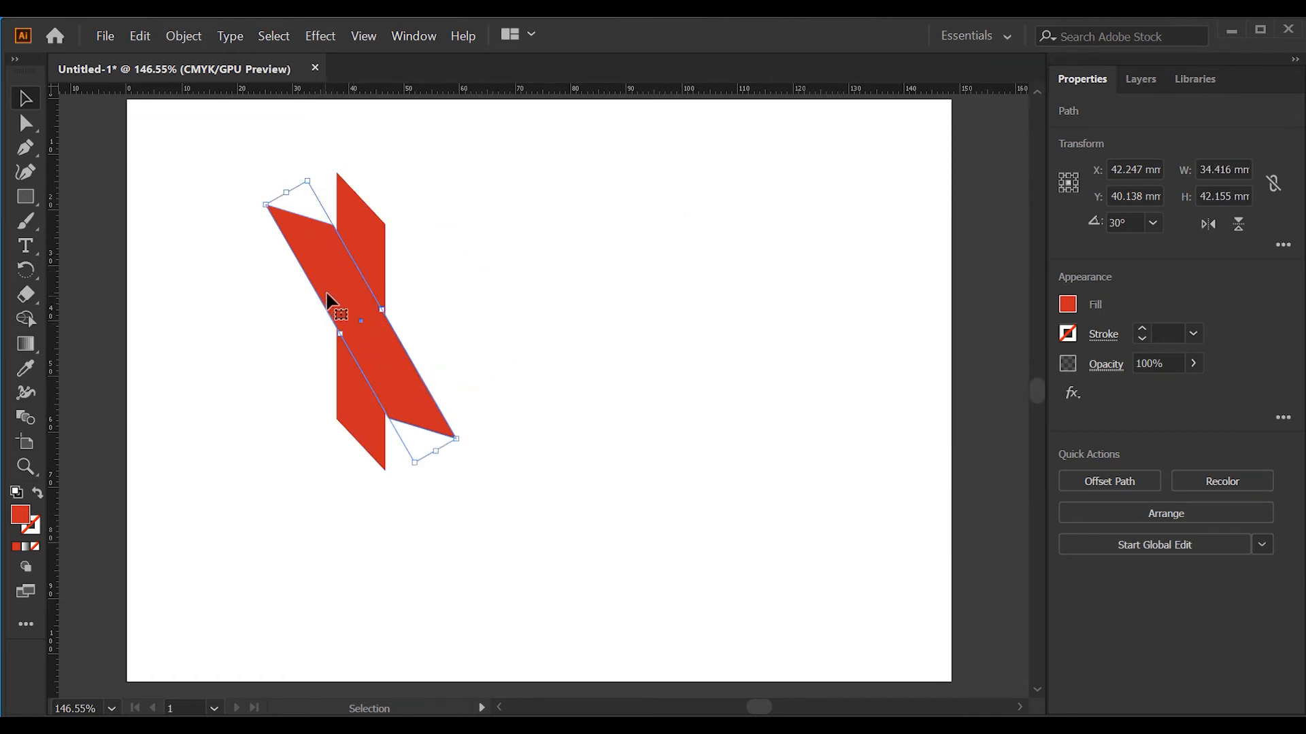
Repeat the 30° rotation four times with Transform Again to complete a radial star of parallelograms.
{"action": "key", "text": "a"}
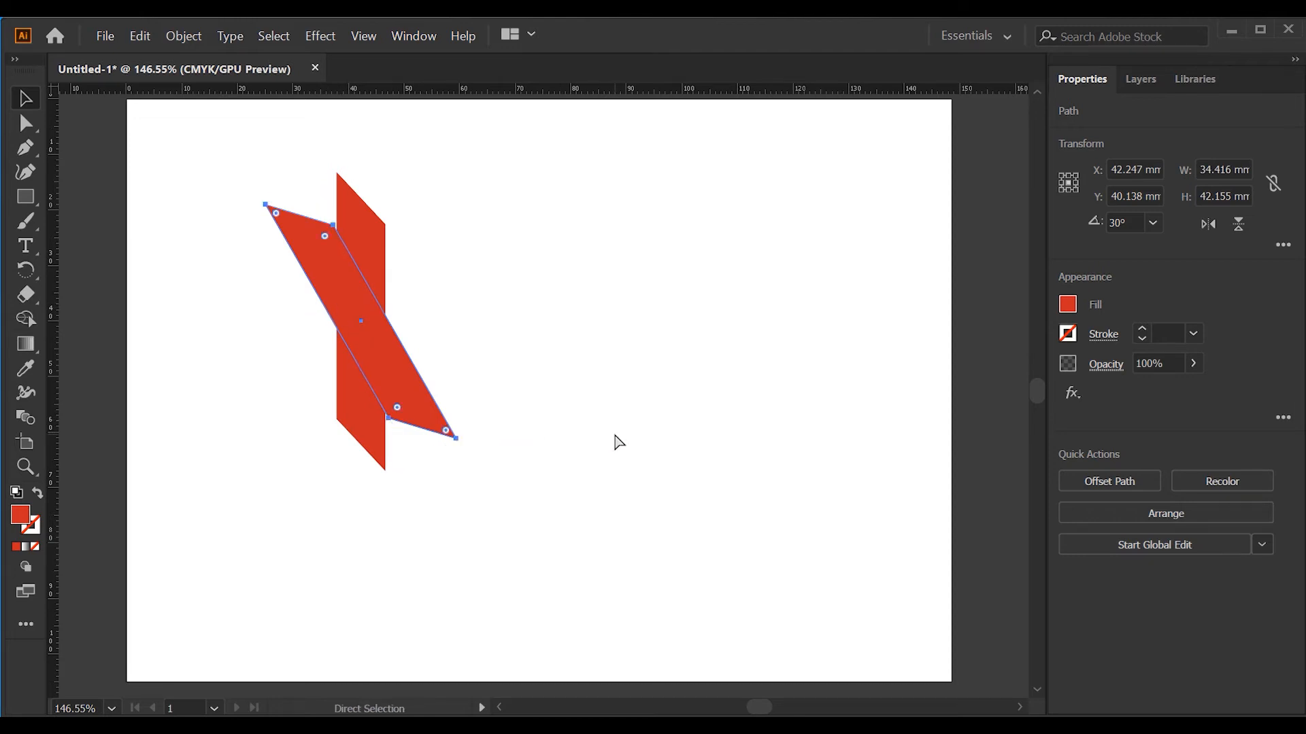
{"action": "key", "text": "ctrl+d"}
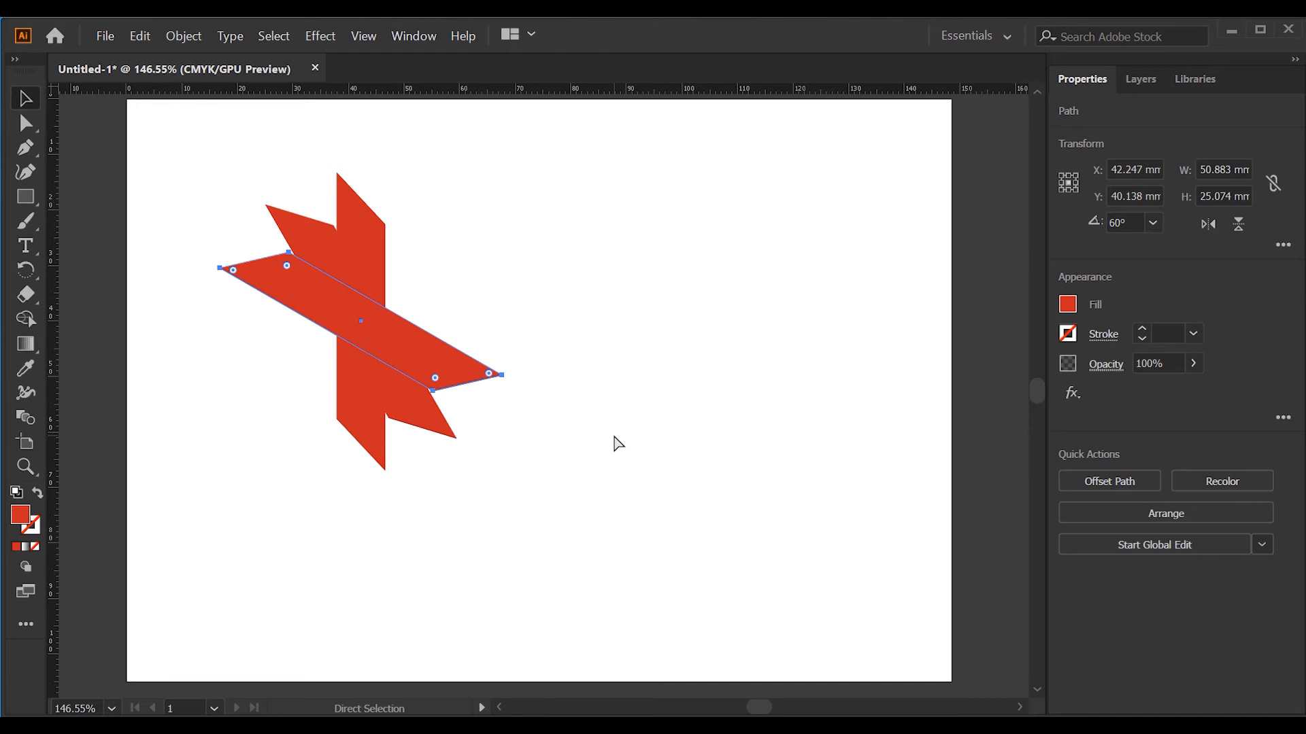
{"action": "key", "text": "ctrl+d"}
{"action": "key", "text": "ctrl+d"}
{"action": "key", "text": "ctrl+d"}
{"action": "key", "text": "v"}
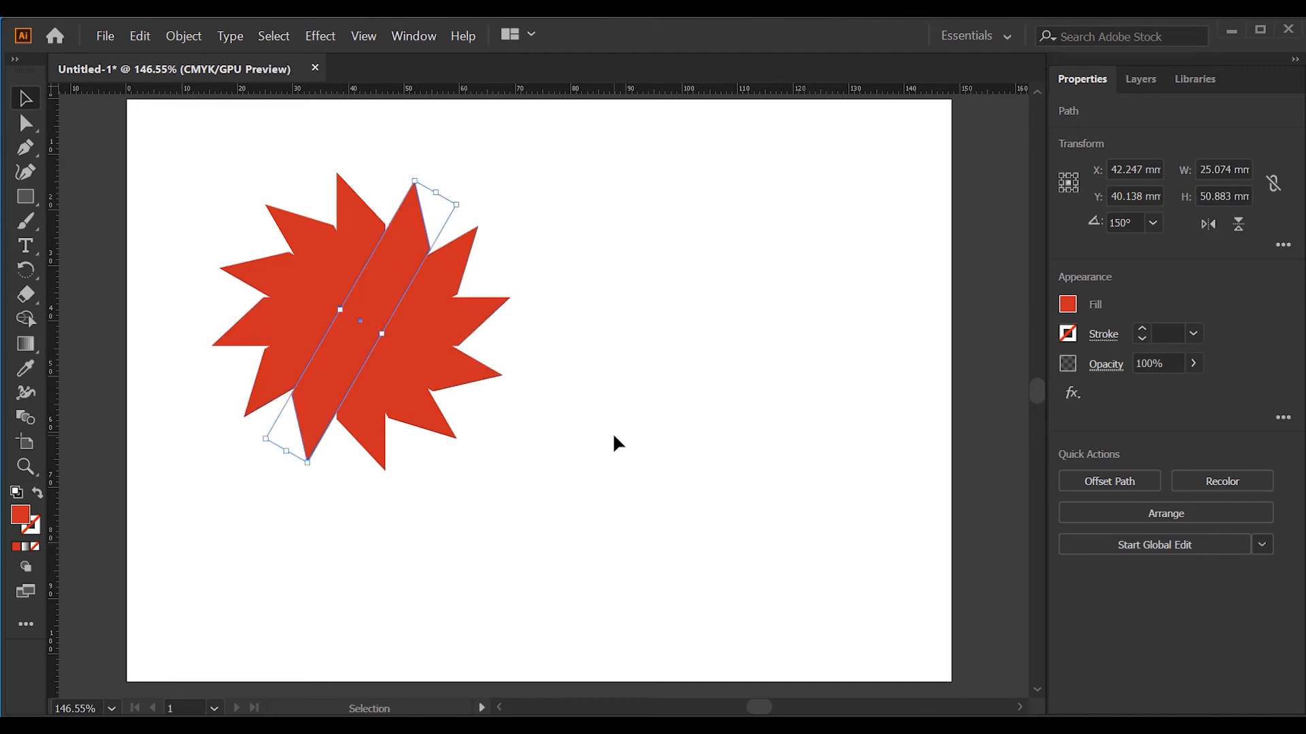
{"action": "left_click", "coordinate": [607, 412]}
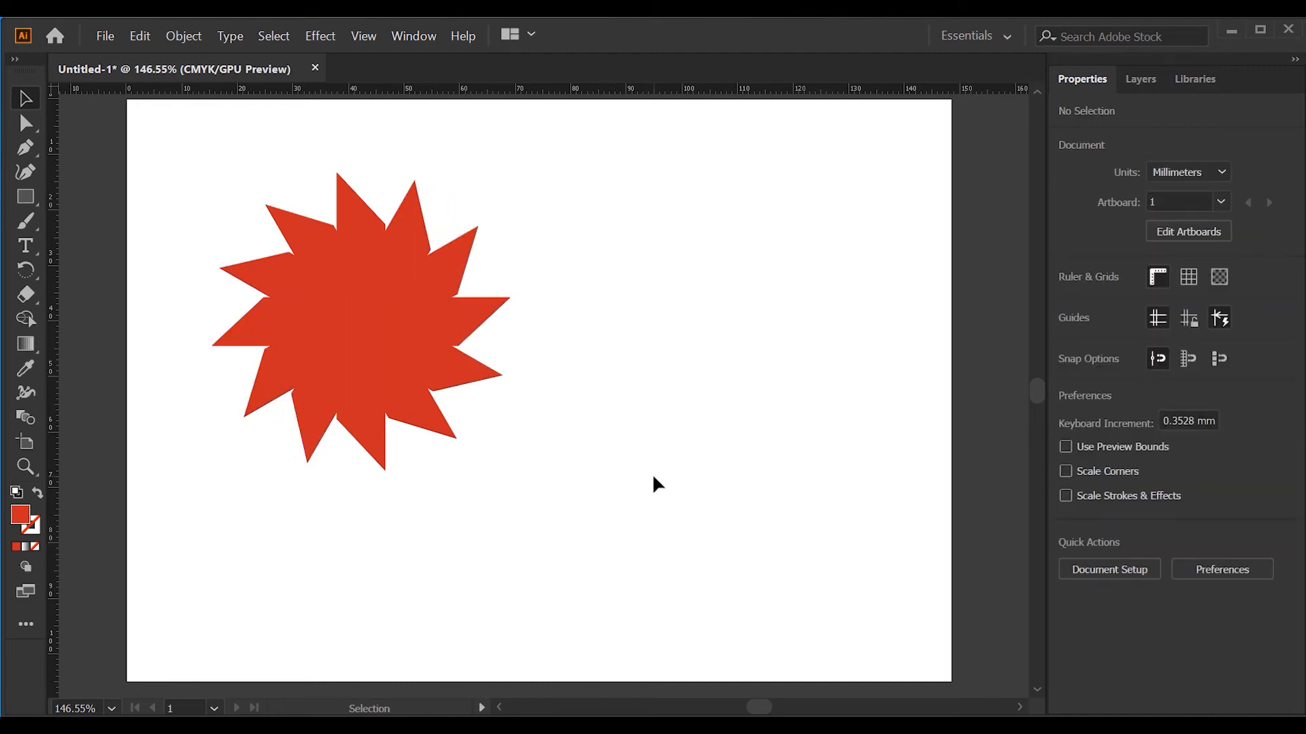
Undo the radial pattern back to the row of six parallelograms and delete the five copies, keeping the leftmost original.
{"action": "left_click", "coordinate": [326, 308]}
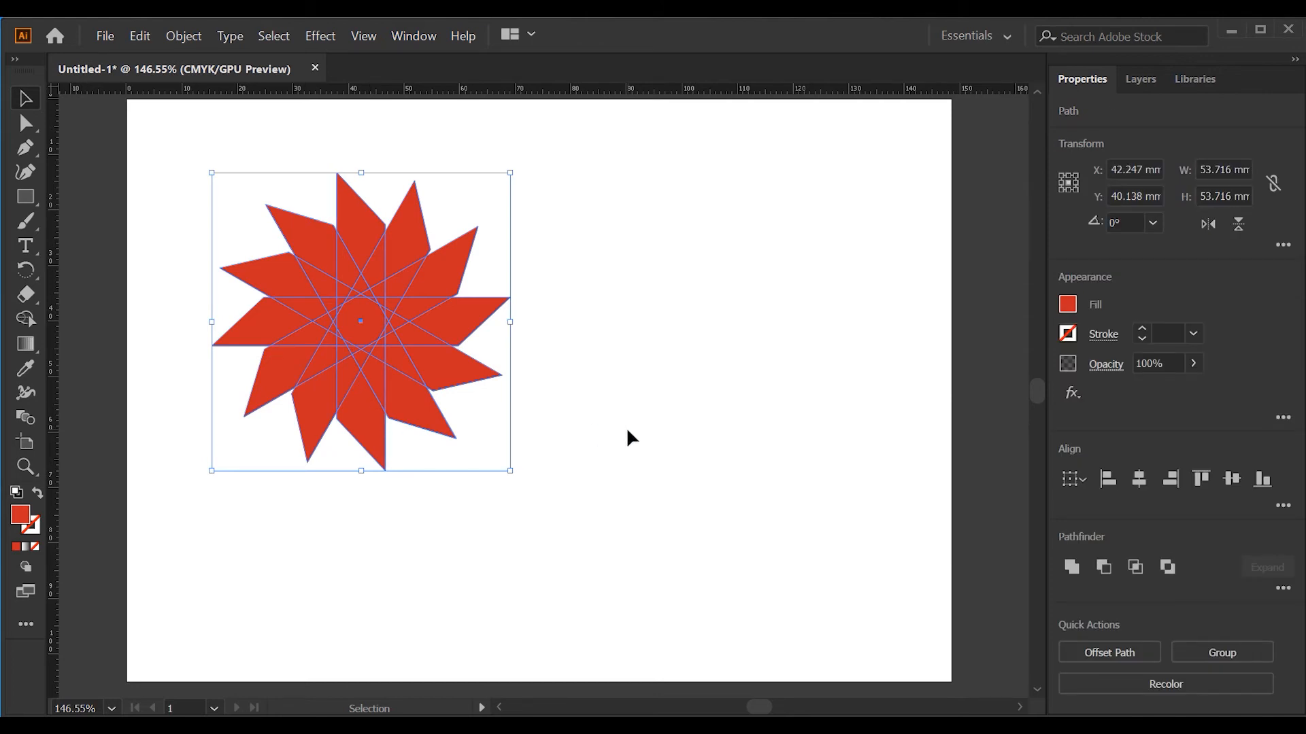
{"action": "left_click", "coordinate": [667, 350]}
{"action": "key", "text": "a"}
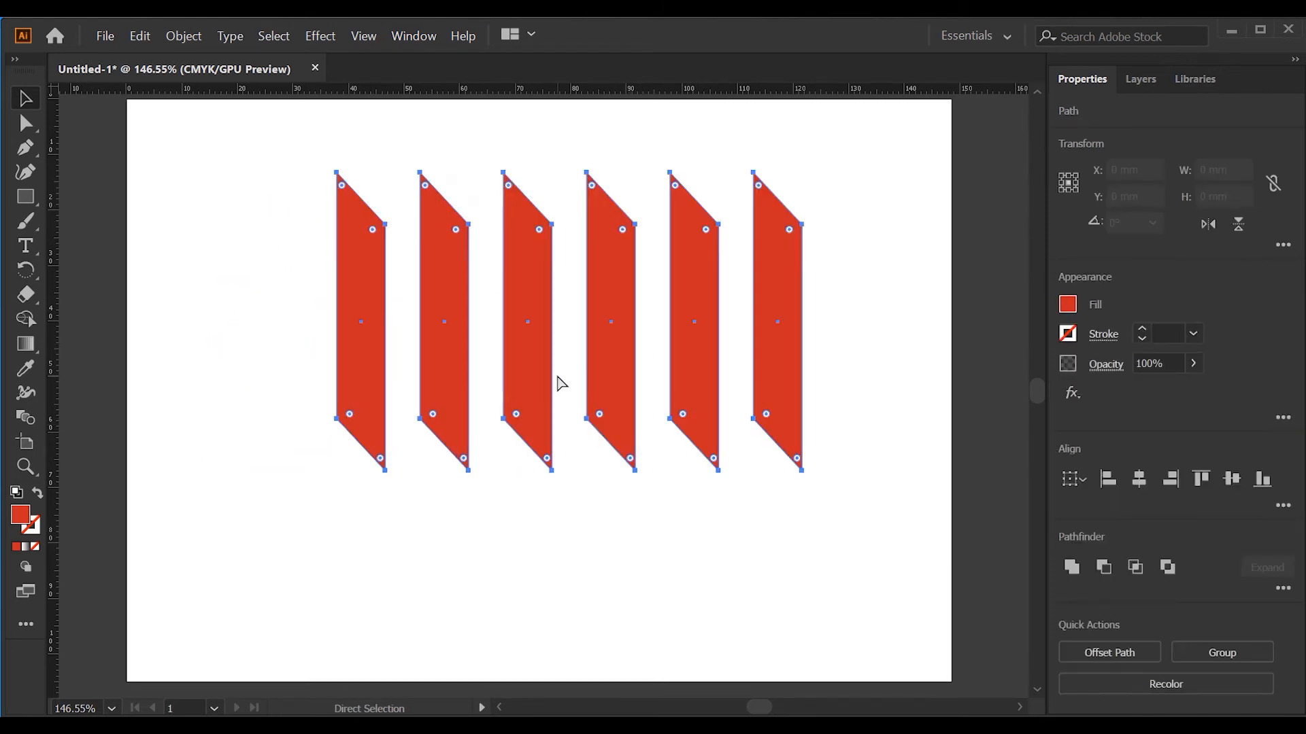
{"action": "key", "text": "v"}
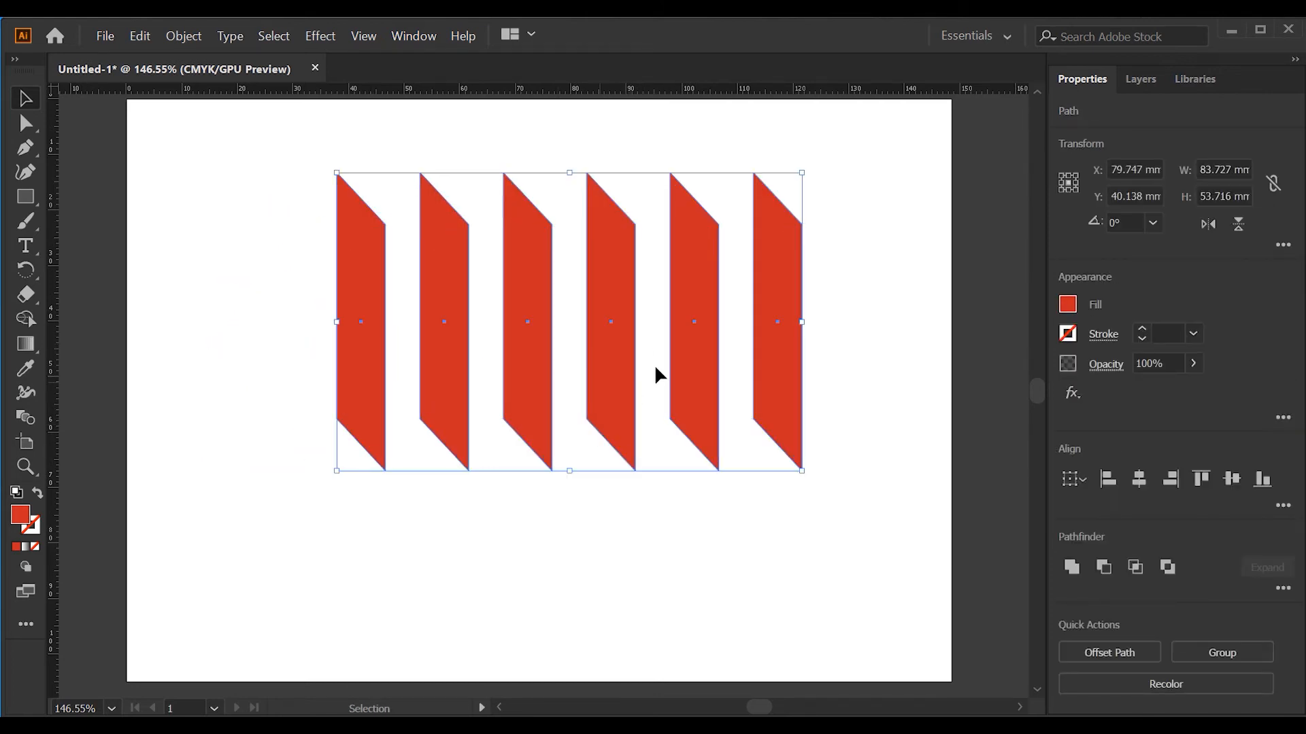
{"action": "left_click_drag", "start_coordinate": [909, 308], "coordinate": [429, 351]}
{"action": "key", "text": "Delete"}
Start a Reflect transform on the remaining parallelogram and check the horizontal axis with the preview.
{"action": "left_click", "coordinate": [374, 338]}
{"action": "right_click", "coordinate": [376, 336]}
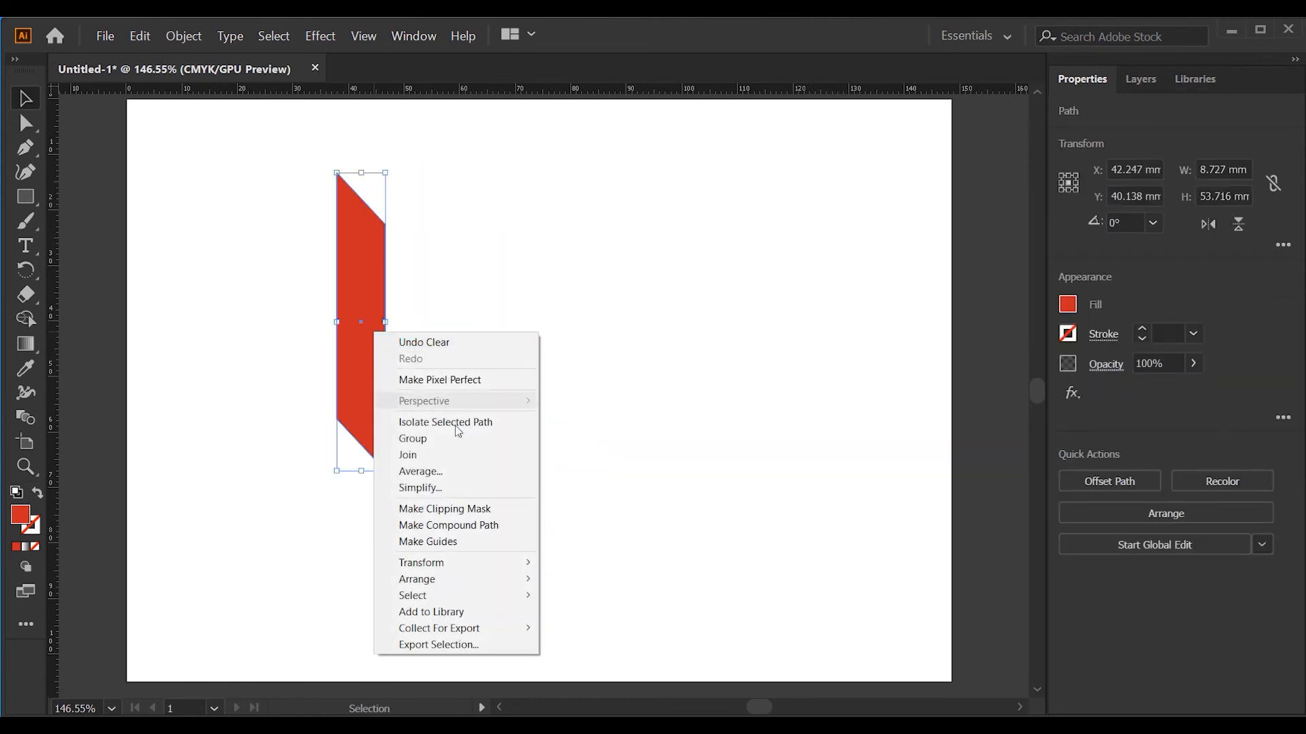
{"action": "mouse_move", "coordinate": [504, 563]}
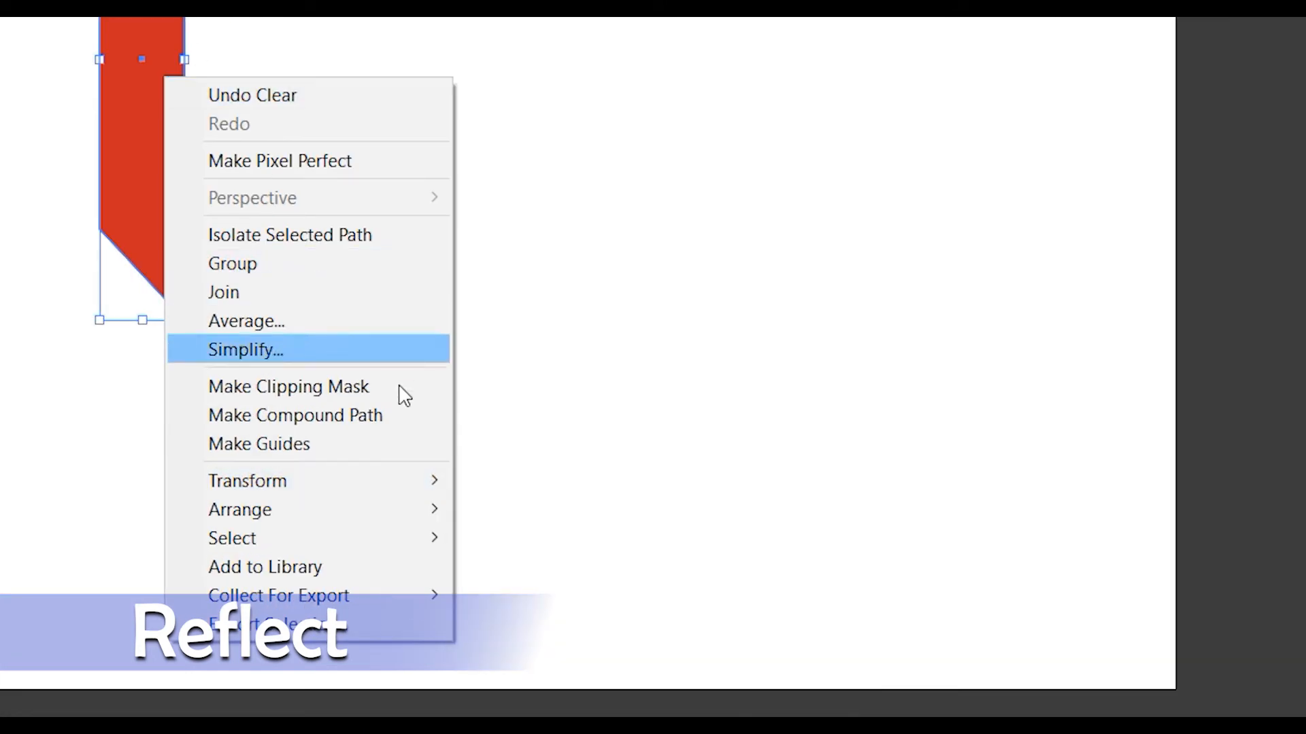
{"action": "mouse_move", "coordinate": [432, 480]}
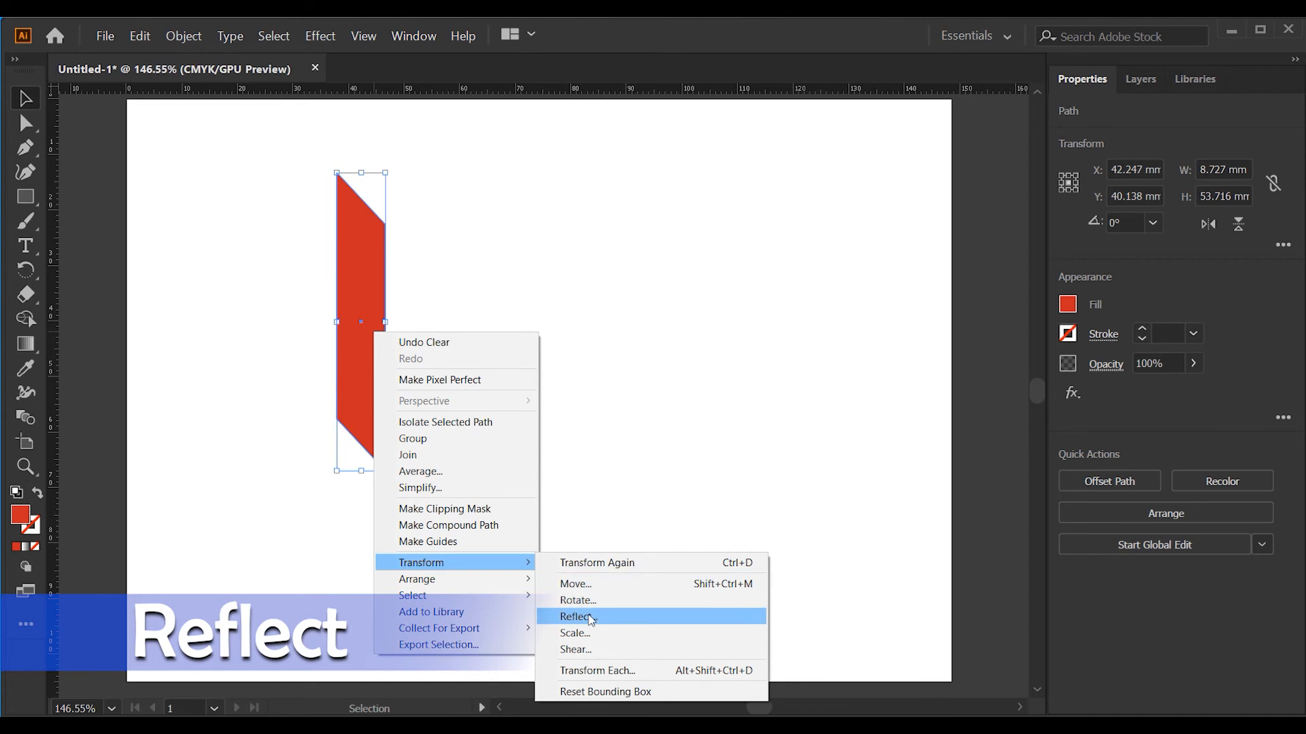
{"action": "left_click", "coordinate": [590, 618]}
{"action": "left_click", "coordinate": [741, 242]}
{"action": "left_click", "coordinate": [730, 438]}
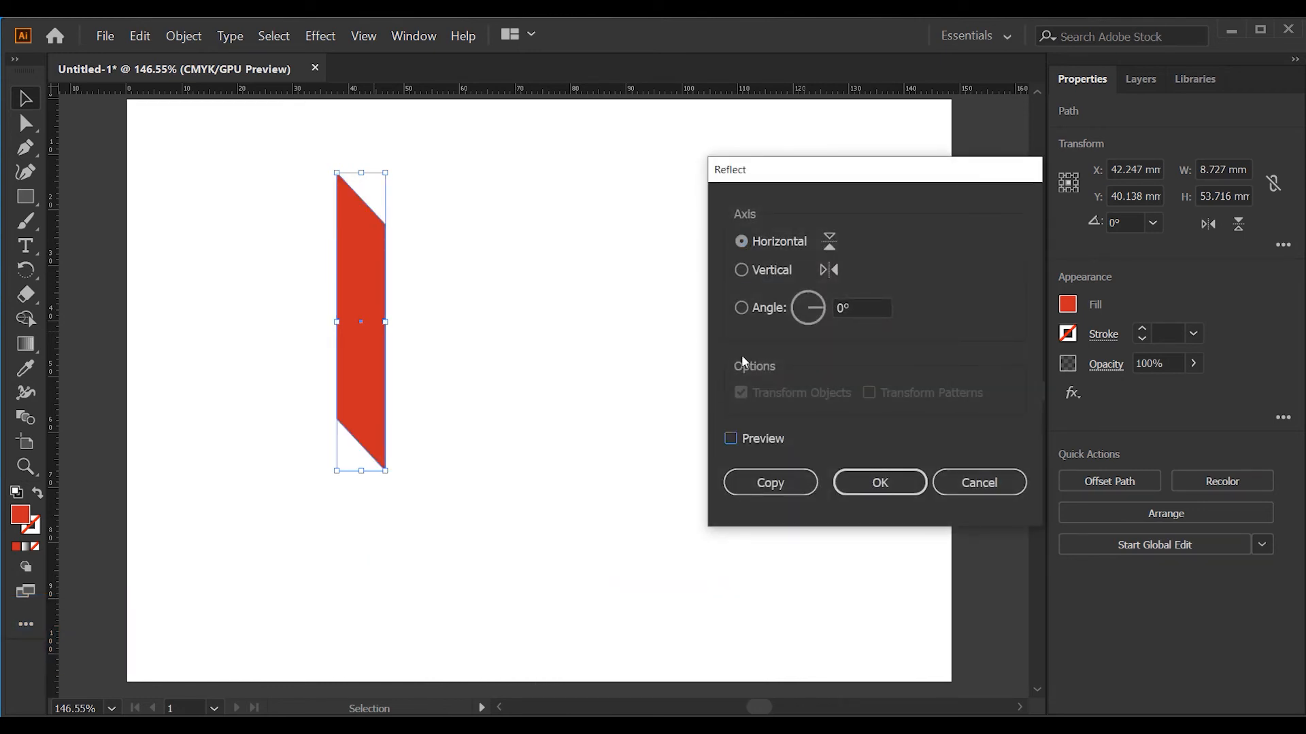
Set the reflection axis to vertical, check it with the preview, and create a reflected copy of the parallelogram.
{"action": "left_click", "coordinate": [743, 270]}
{"action": "left_click", "coordinate": [731, 438]}
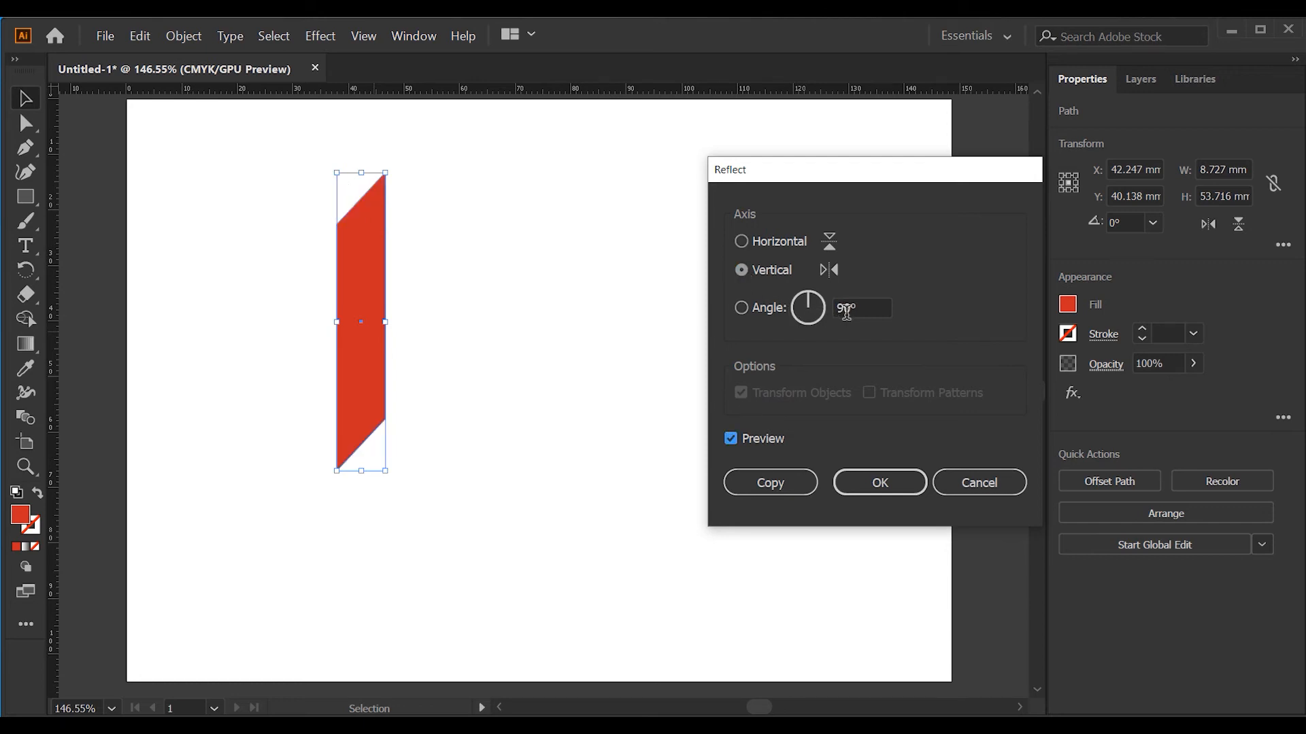
{"action": "left_click", "coordinate": [788, 479]}
{"action": "left_click", "coordinate": [415, 266]}
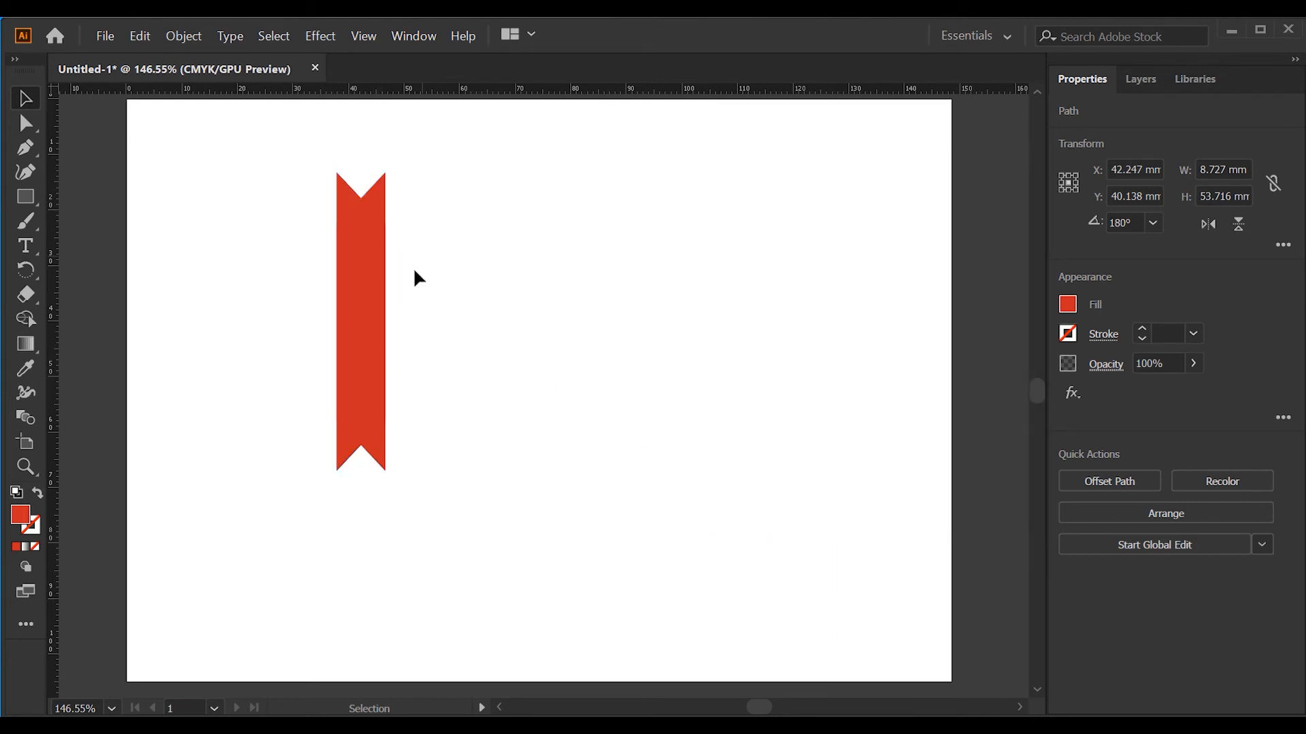
Move the reflected copy beside the original's right edge to compare the mirrored shapes, and delete the copy.
{"action": "left_click", "coordinate": [384, 248]}
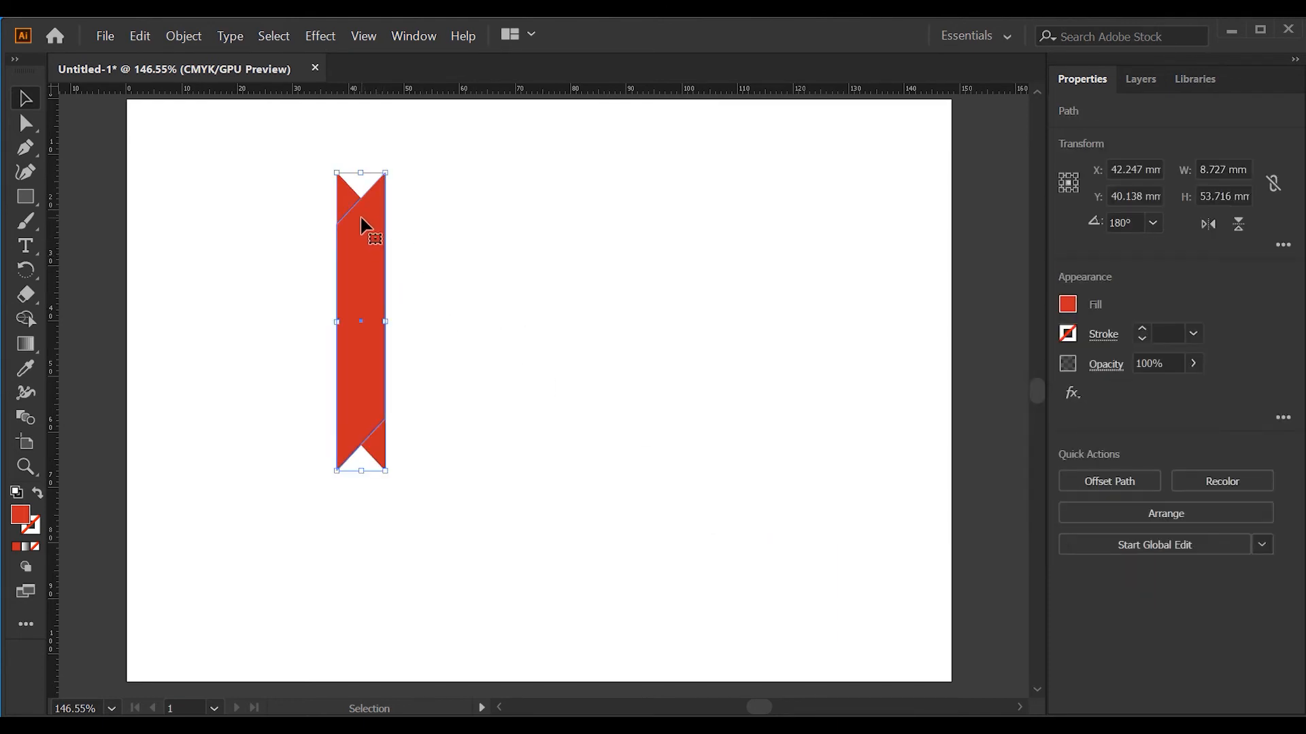
{"action": "left_click_drag", "start_coordinate": [363, 228], "coordinate": [400, 239]}
{"action": "left_click", "coordinate": [478, 231]}
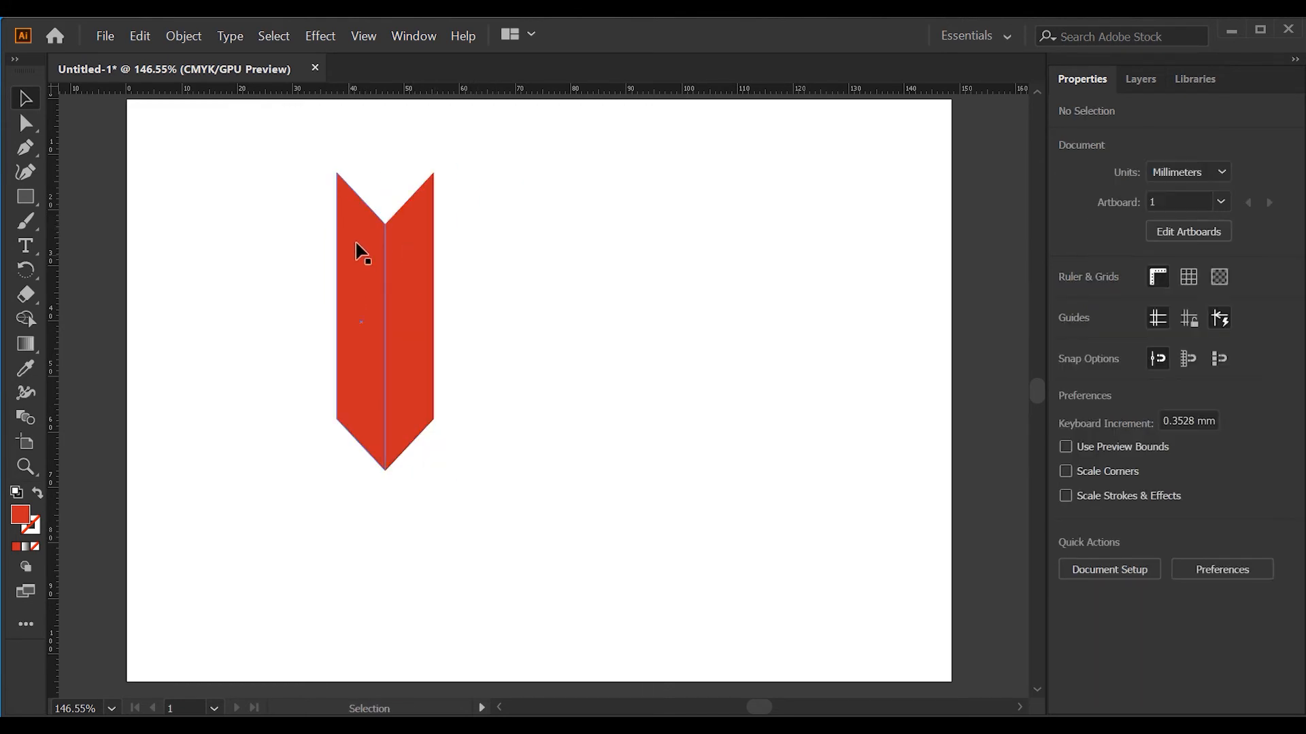
{"action": "left_click_drag", "start_coordinate": [402, 320], "coordinate": [421, 321]}
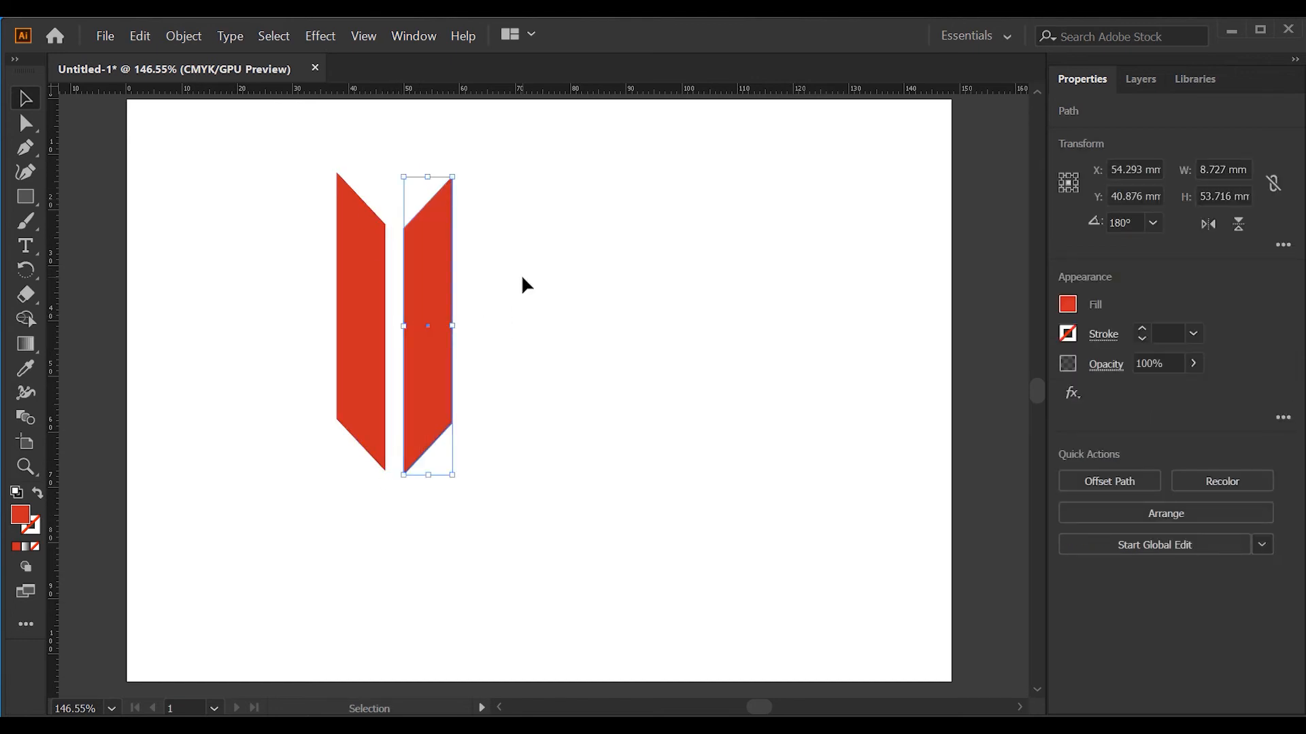
{"action": "key", "text": "Delete"}
Start a Scale transform on the remaining parallelogram and compare uniform scales of 100% and 90% using the preview.
{"action": "left_click", "coordinate": [372, 278]}
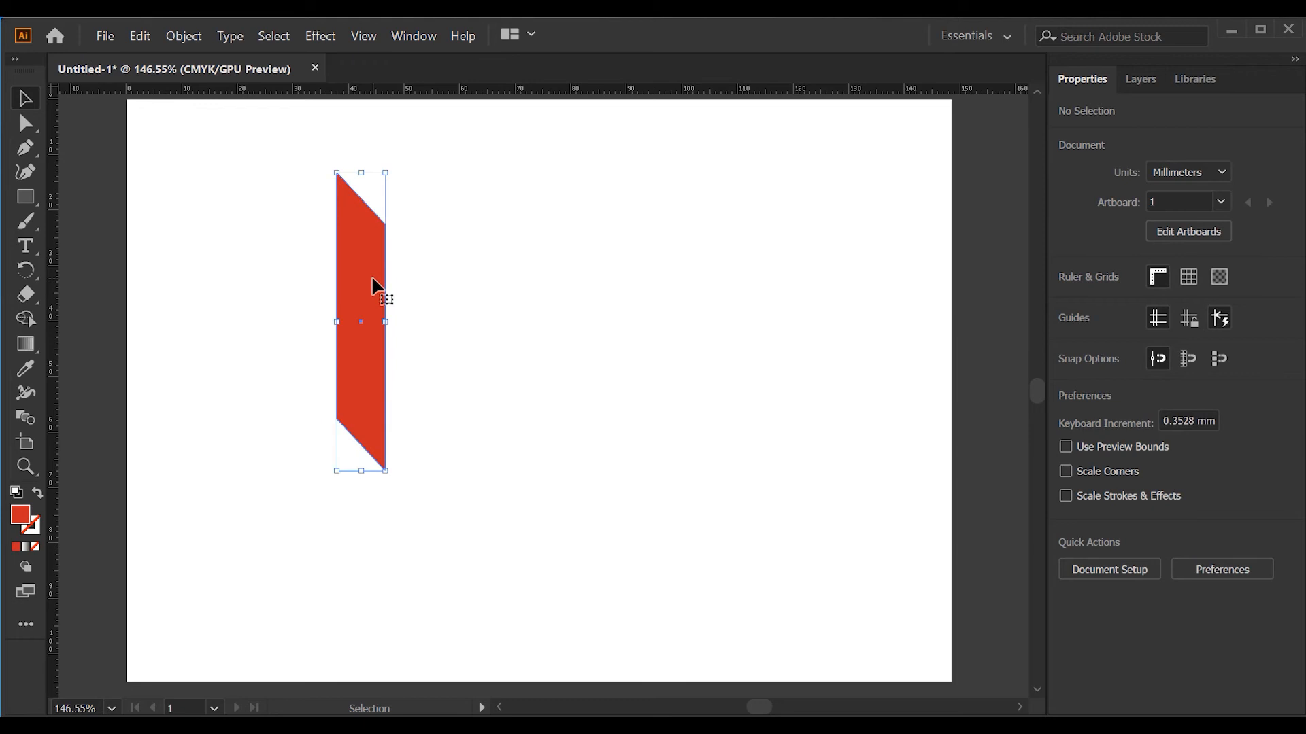
{"action": "right_click", "coordinate": [373, 279]}
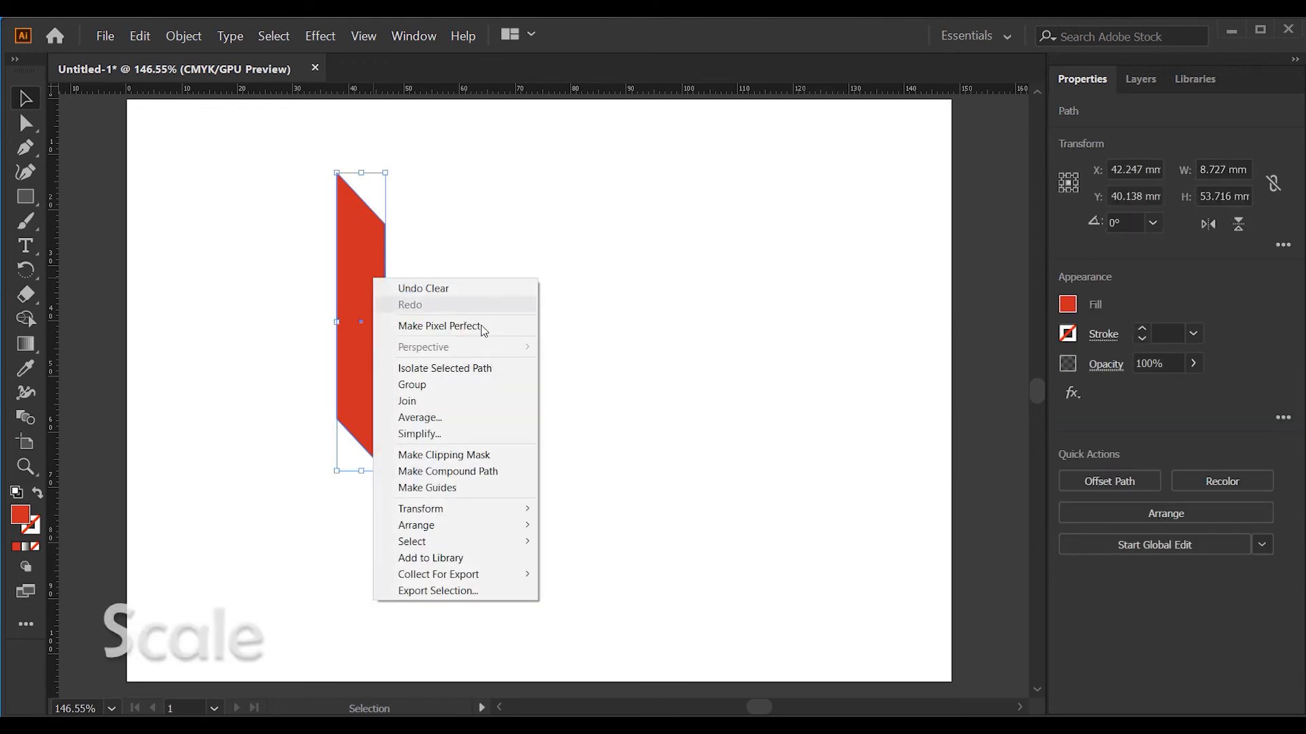
{"action": "mouse_move", "coordinate": [524, 511]}
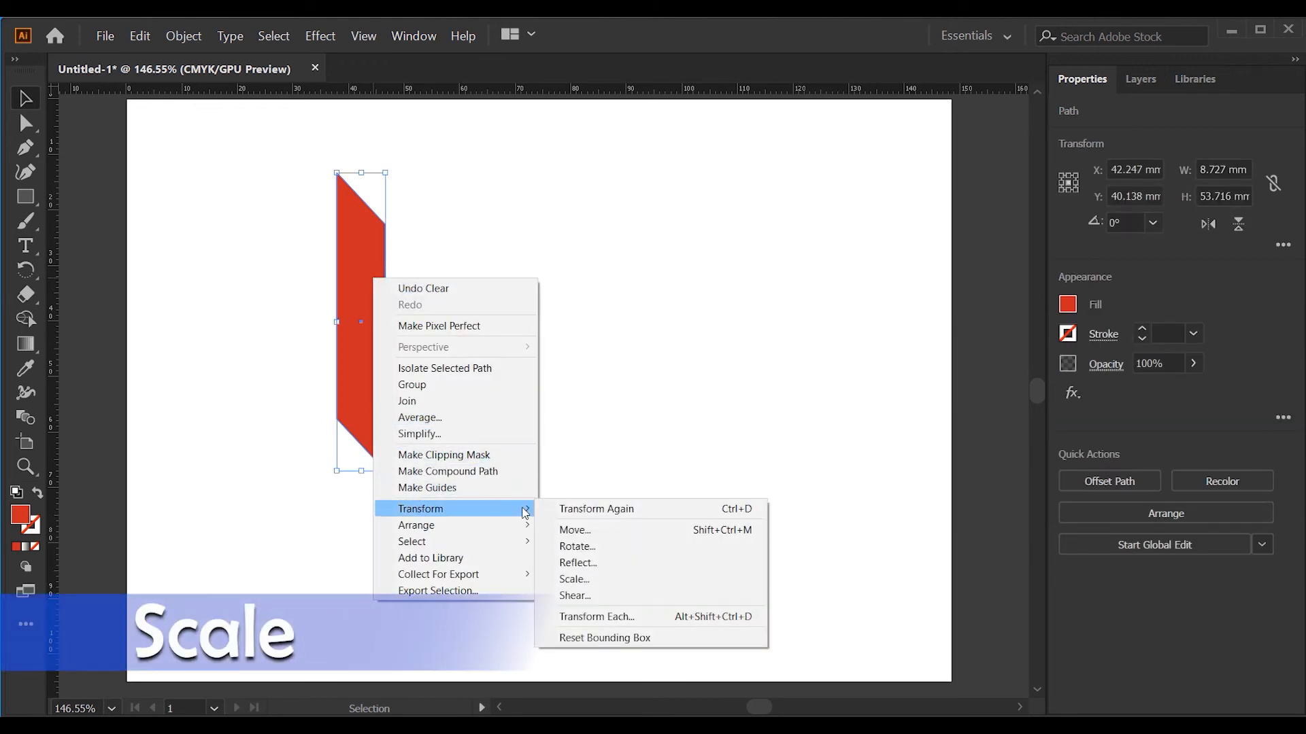
{"action": "left_click", "coordinate": [593, 579]}
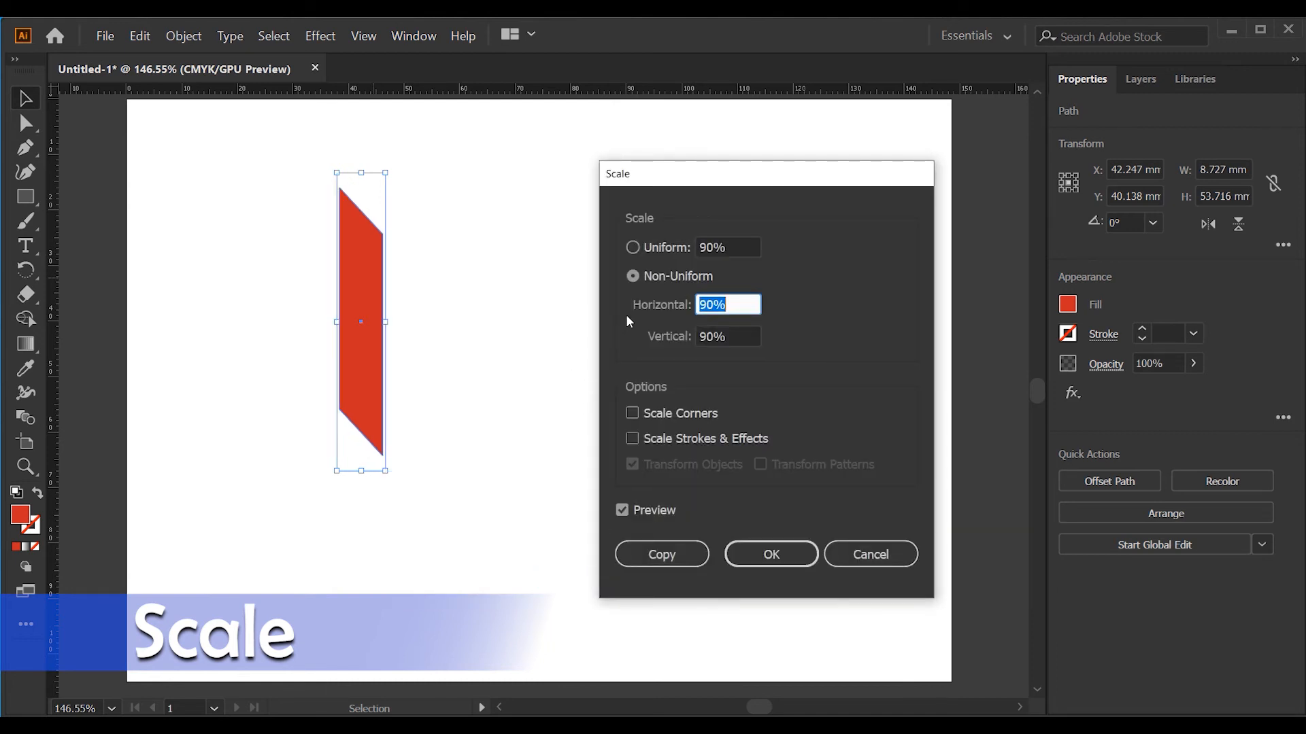
{"action": "left_click", "coordinate": [706, 248]}
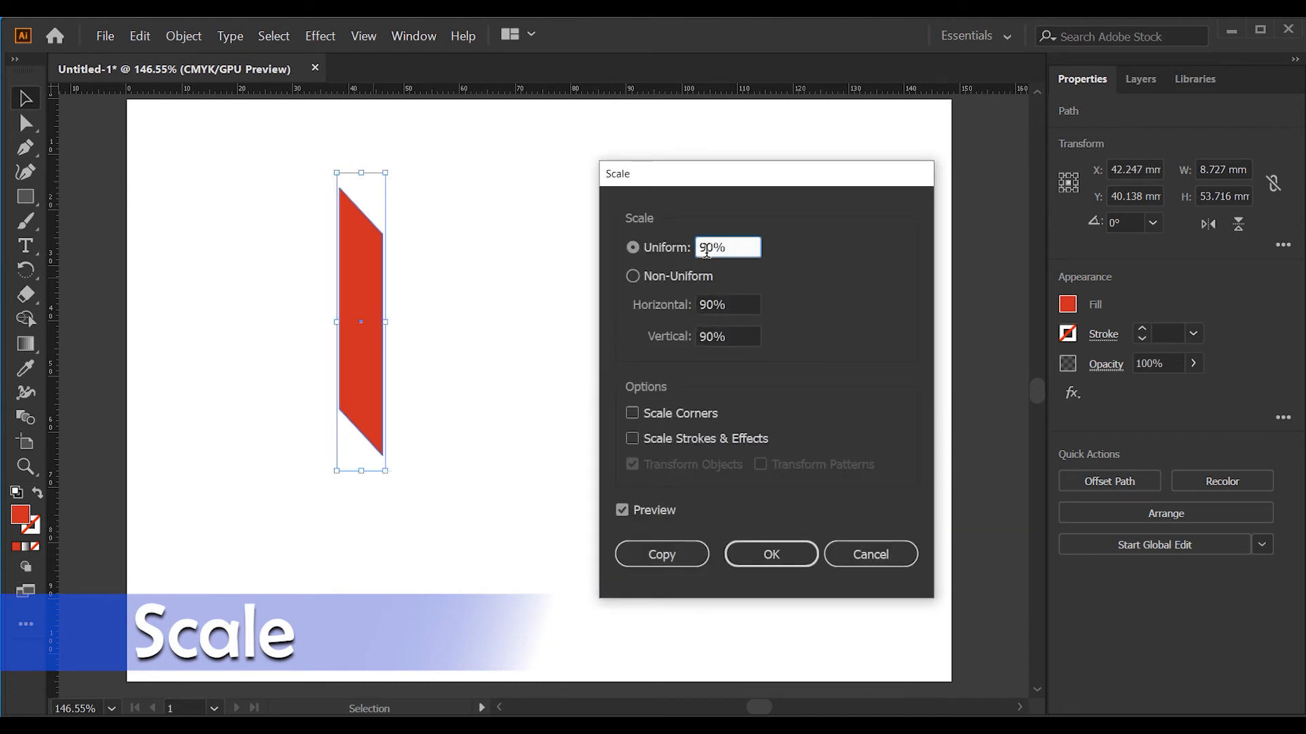
{"action": "left_click_drag", "start_coordinate": [708, 248], "coordinate": [693, 257]}
{"action": "type", "text": "10"}
{"action": "left_click", "coordinate": [622, 510]}
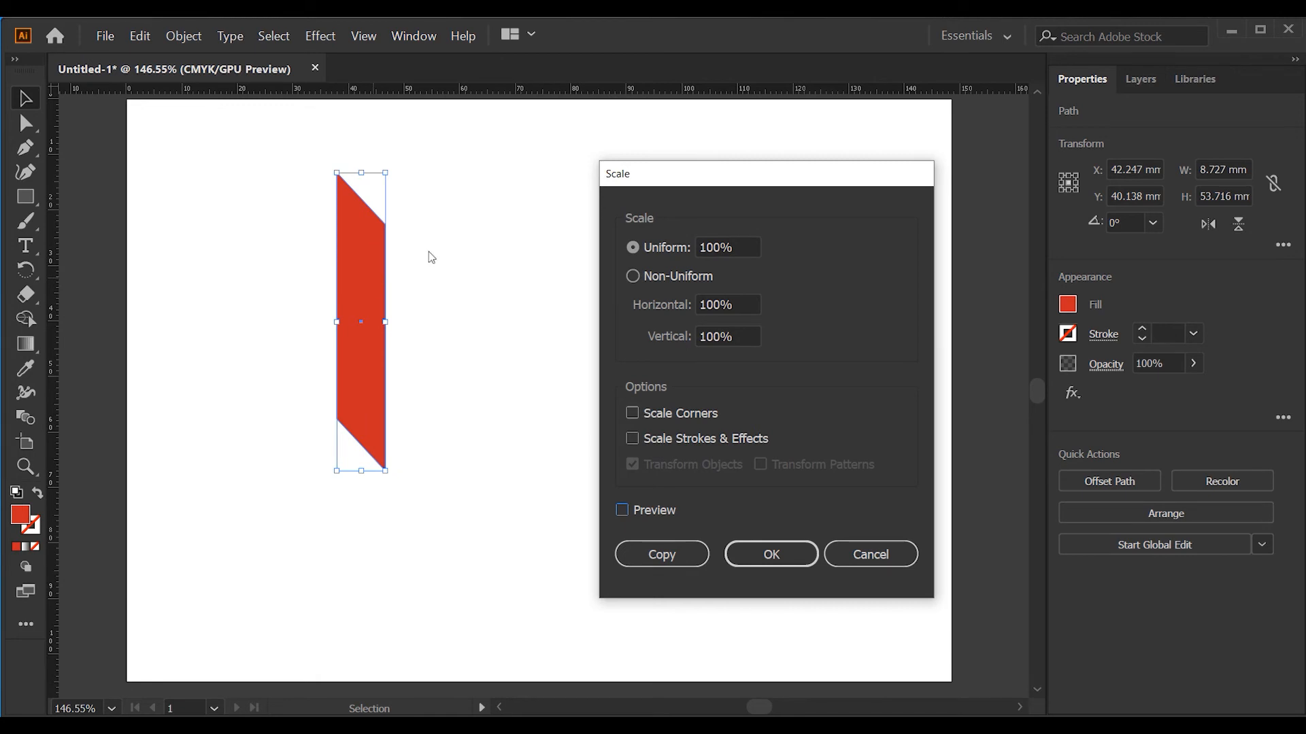
{"action": "left_click_drag", "start_coordinate": [713, 248], "coordinate": [692, 249]}
{"action": "type", "text": "9"}
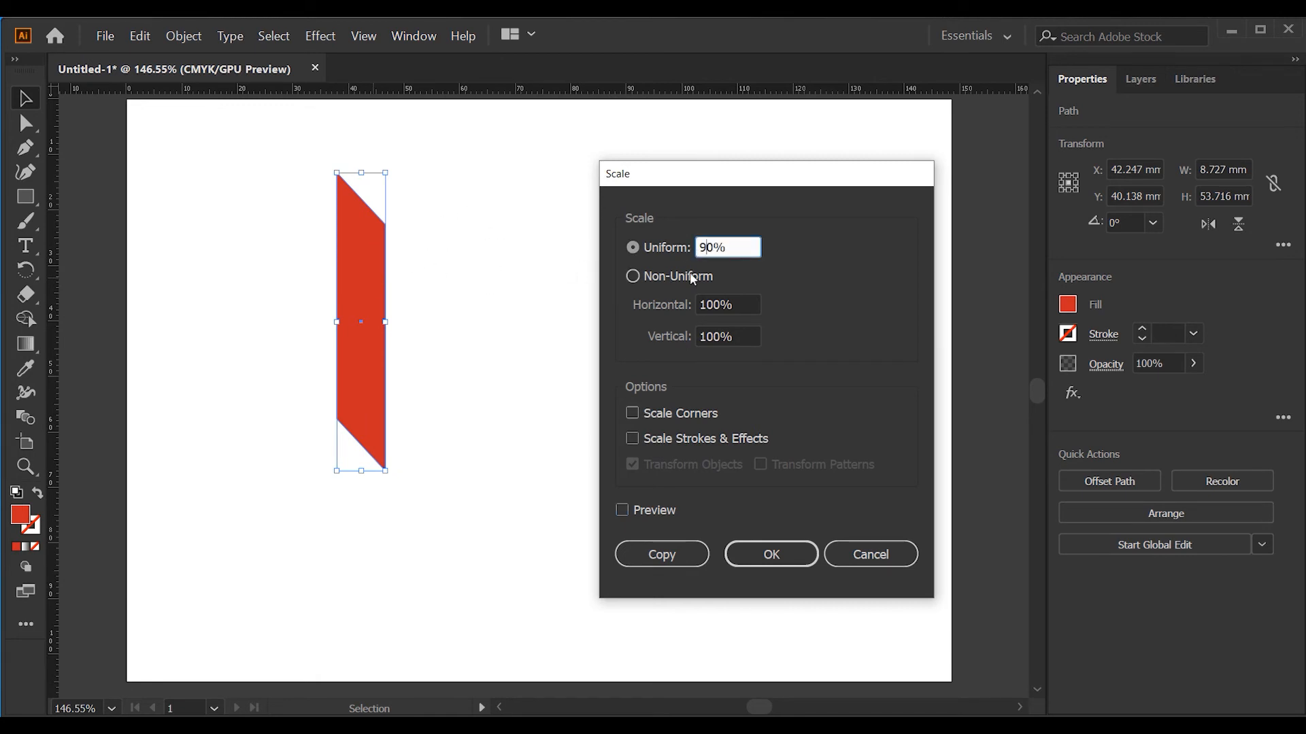
{"action": "left_click", "coordinate": [621, 510]}
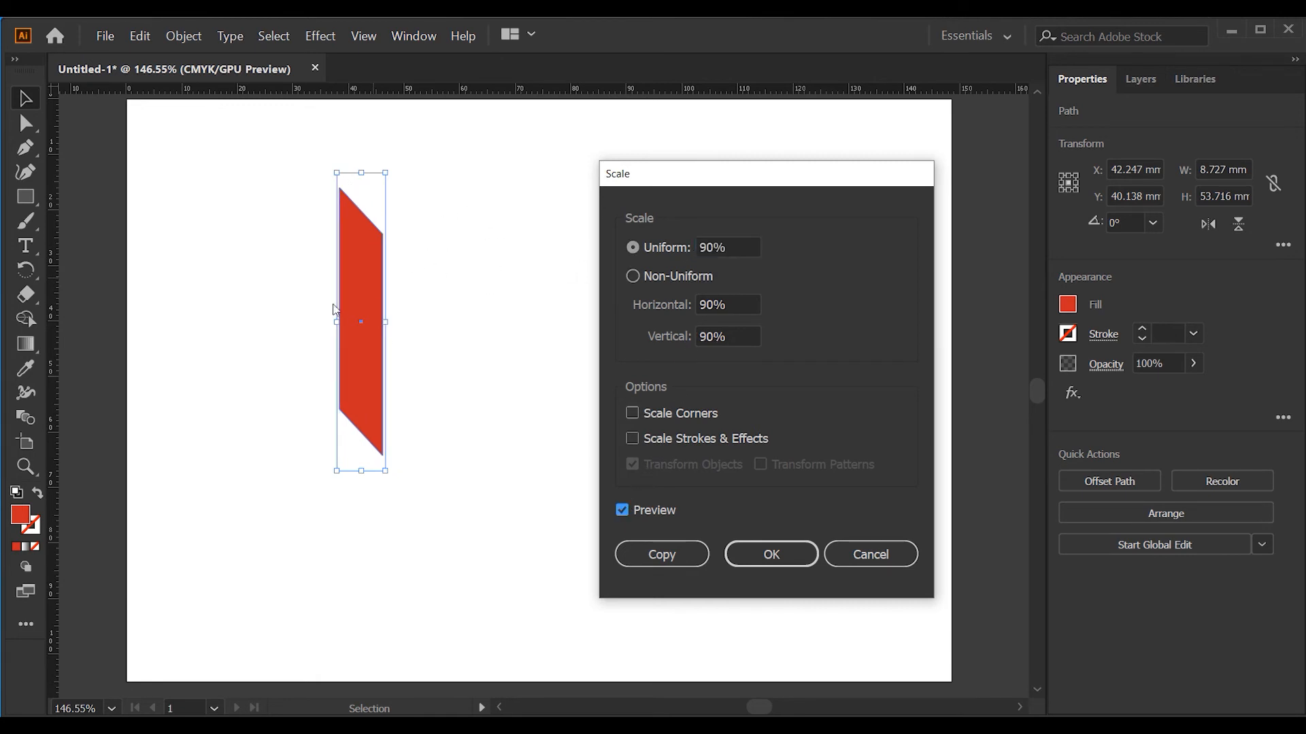
Set the uniform scale to 80% and create a scaled copy of the parallelogram.
{"action": "left_click", "coordinate": [695, 265]}
{"action": "left_click_drag", "start_coordinate": [706, 248], "coordinate": [696, 249]}
{"action": "type", "text": "8"}
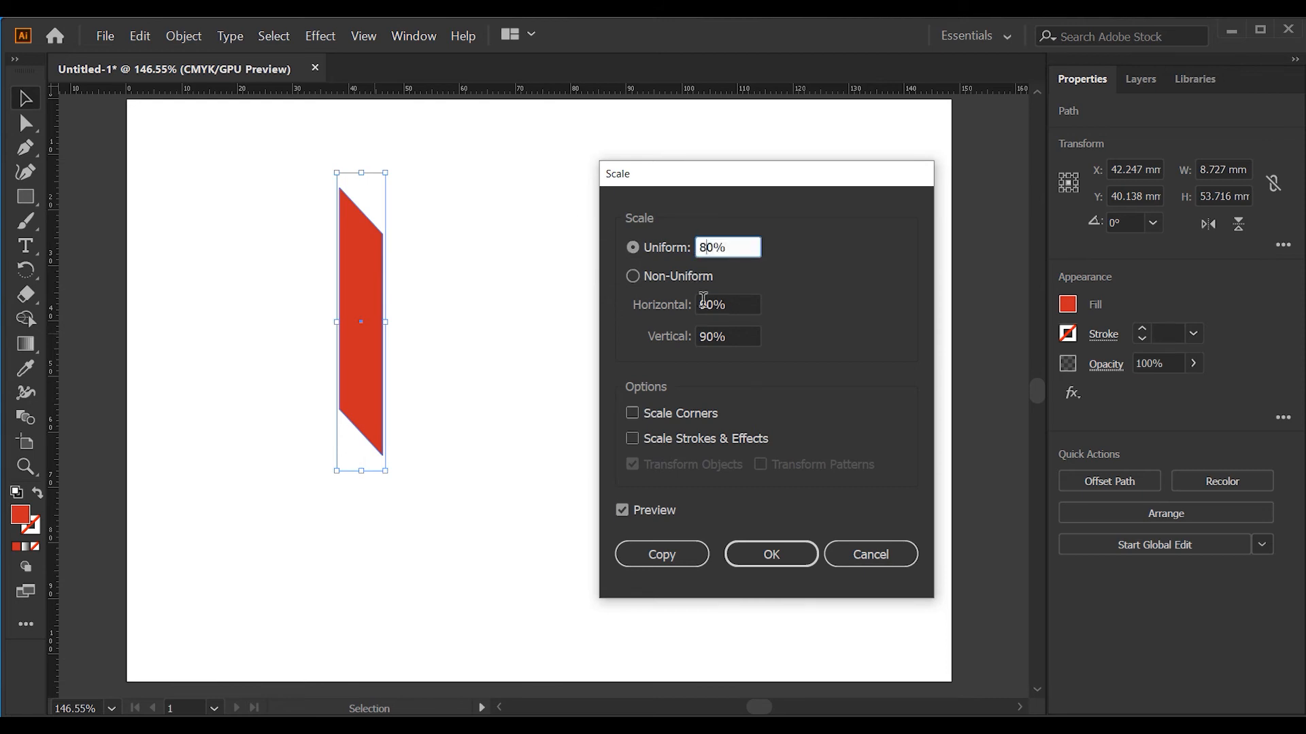
{"action": "left_click", "coordinate": [662, 555]}
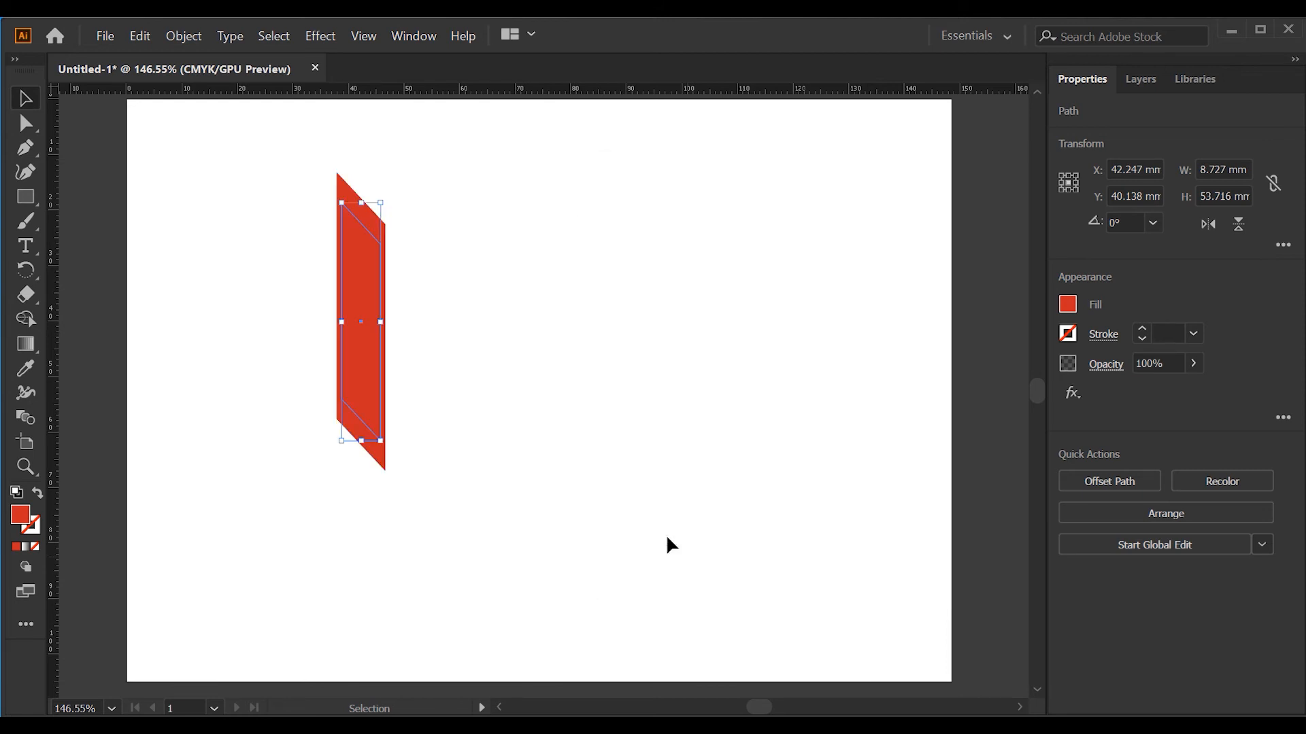
Move the scaled copy about 11 mm to the right, compare its size with the original, and delete it.
{"action": "left_click_drag", "start_coordinate": [374, 303], "coordinate": [434, 303]}
{"action": "left_click", "coordinate": [393, 320]}
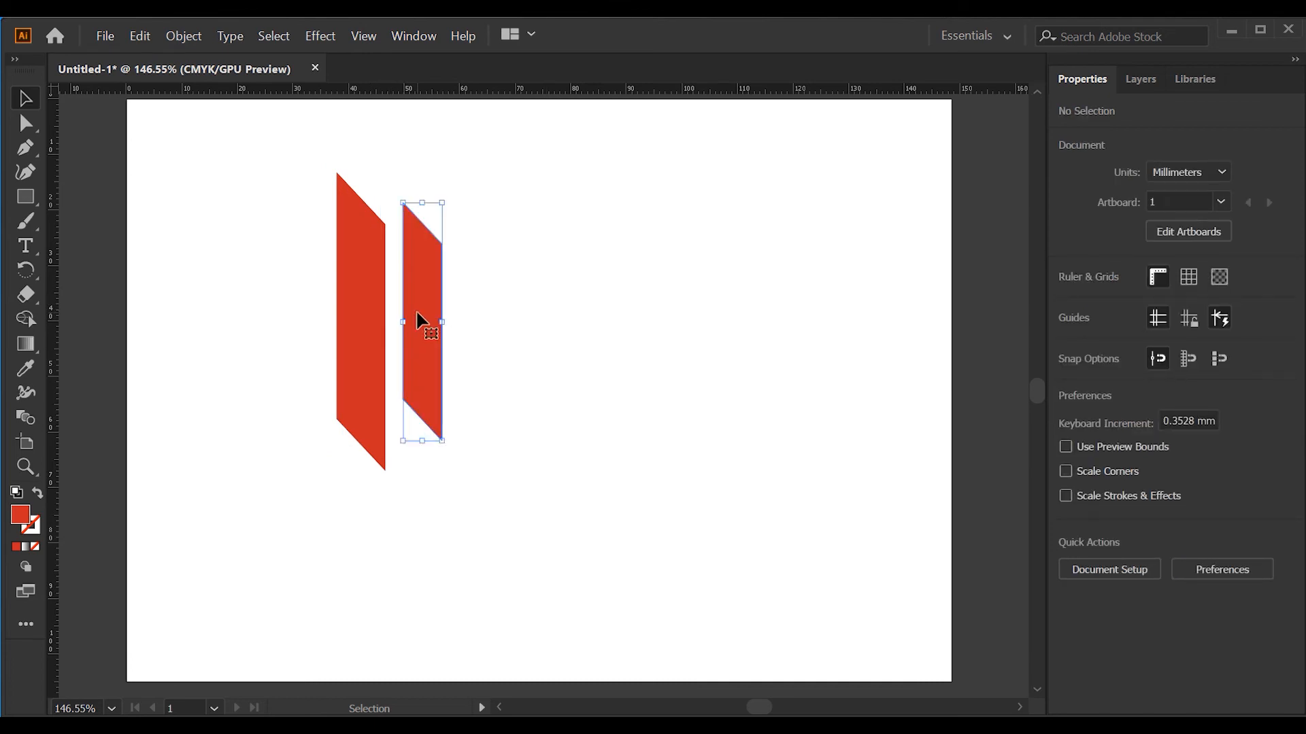
{"action": "left_click", "coordinate": [422, 320]}
{"action": "left_click", "coordinate": [380, 253]}
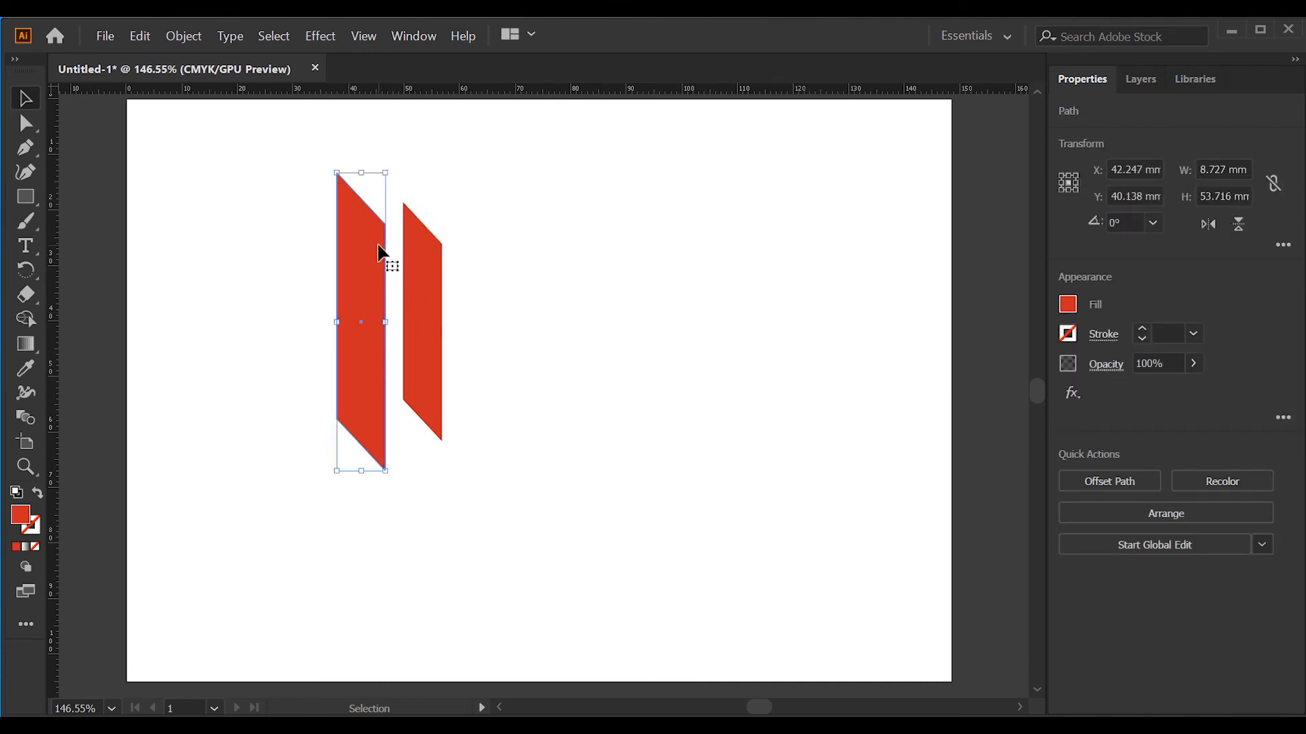
{"action": "left_click", "coordinate": [413, 306]}
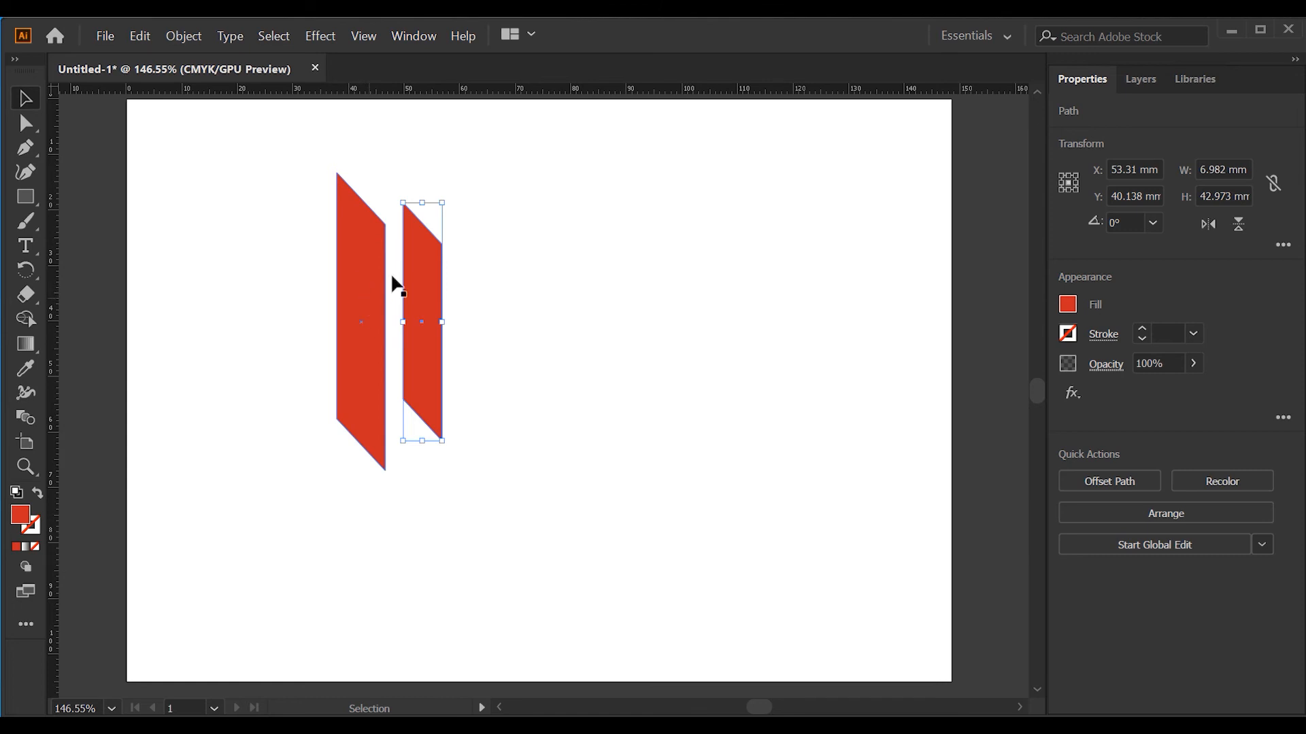
{"action": "key", "text": "Delete"}
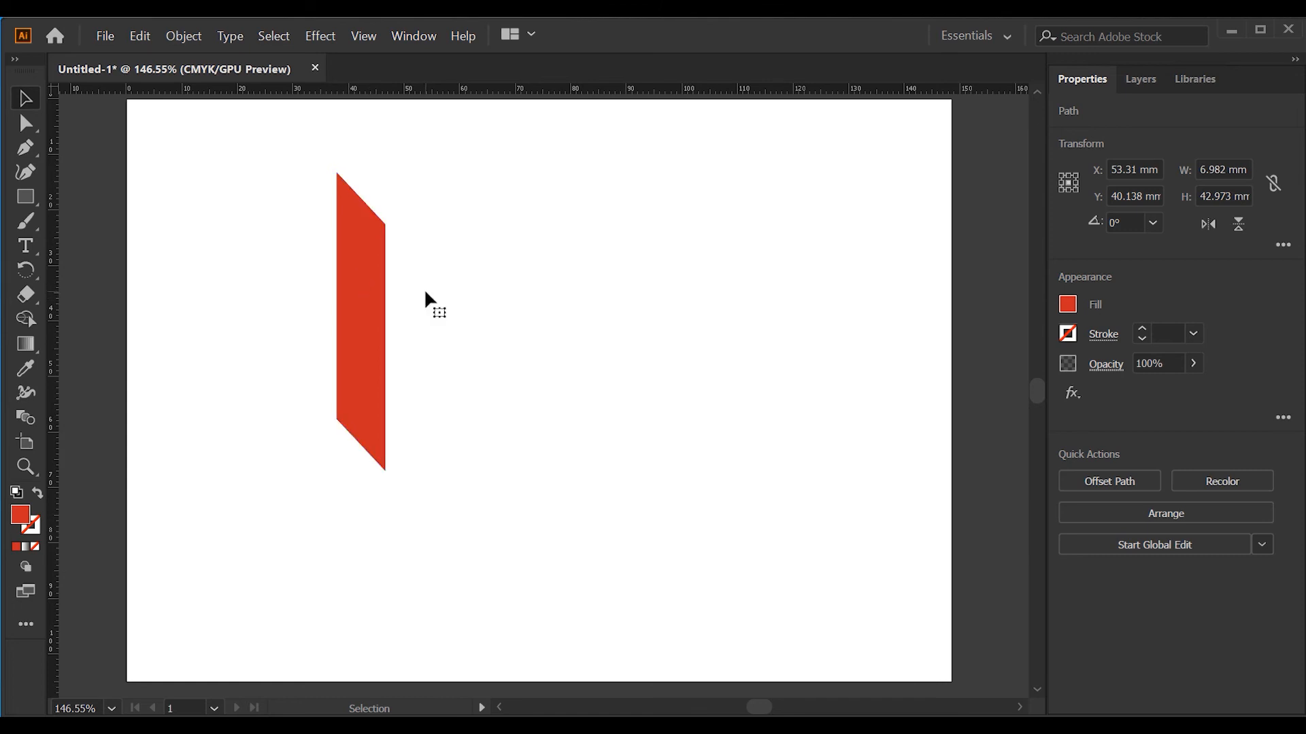
Start a Shear transform on the red parallelogram and try a 90° shear angle along the horizontal axis.
{"action": "left_click", "coordinate": [359, 279]}
{"action": "right_click", "coordinate": [355, 271]}
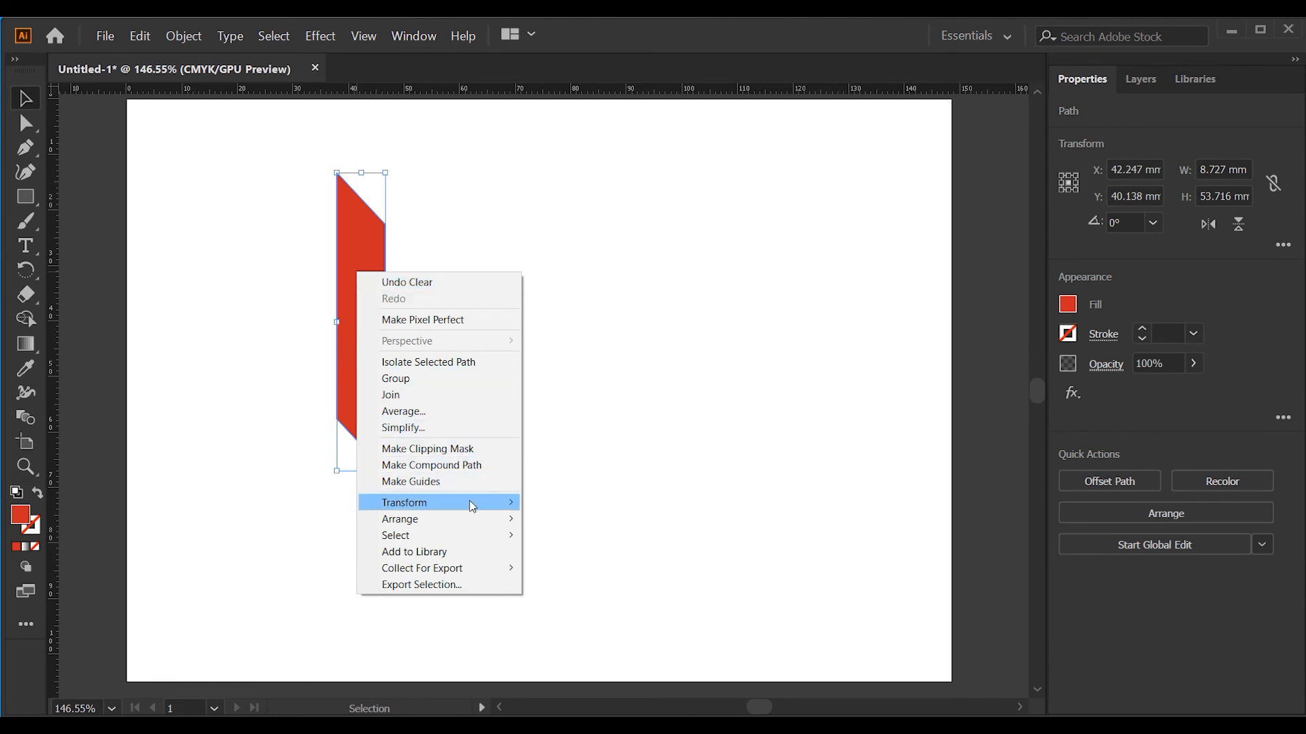
{"action": "mouse_move", "coordinate": [473, 505]}
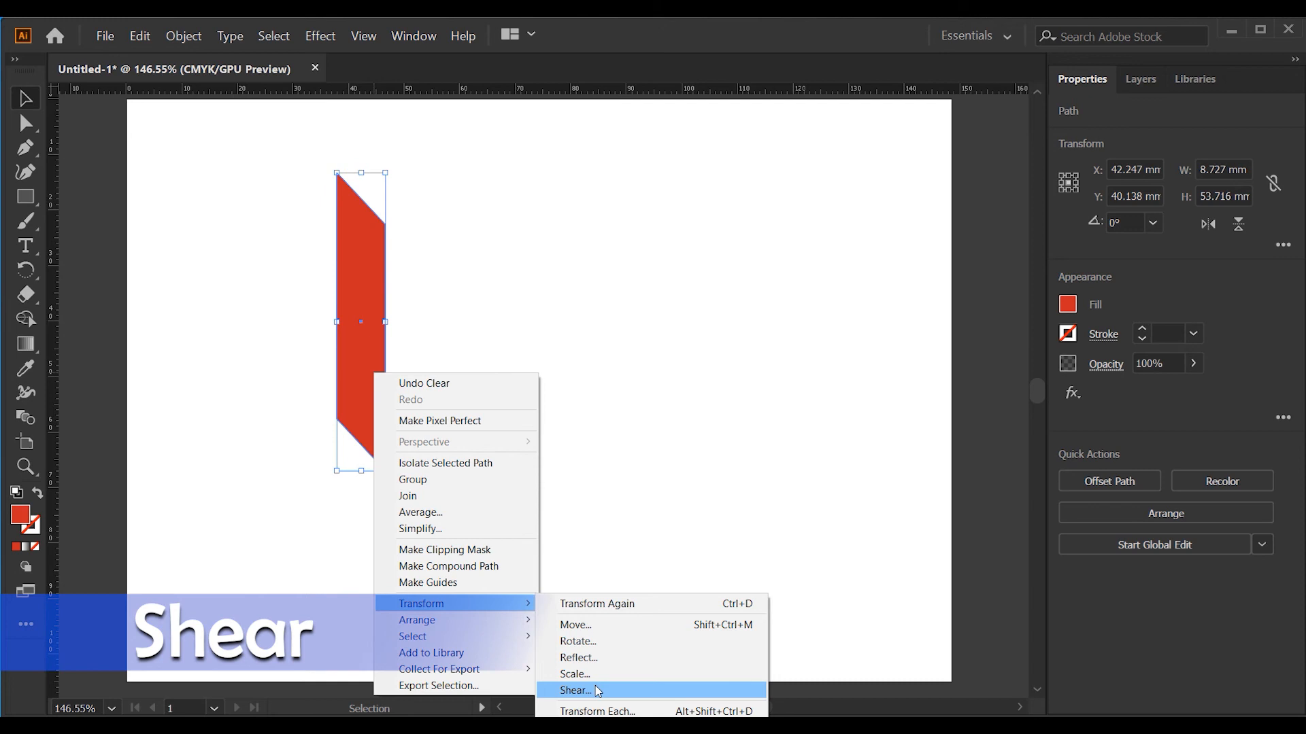
{"action": "left_click", "coordinate": [597, 691]}
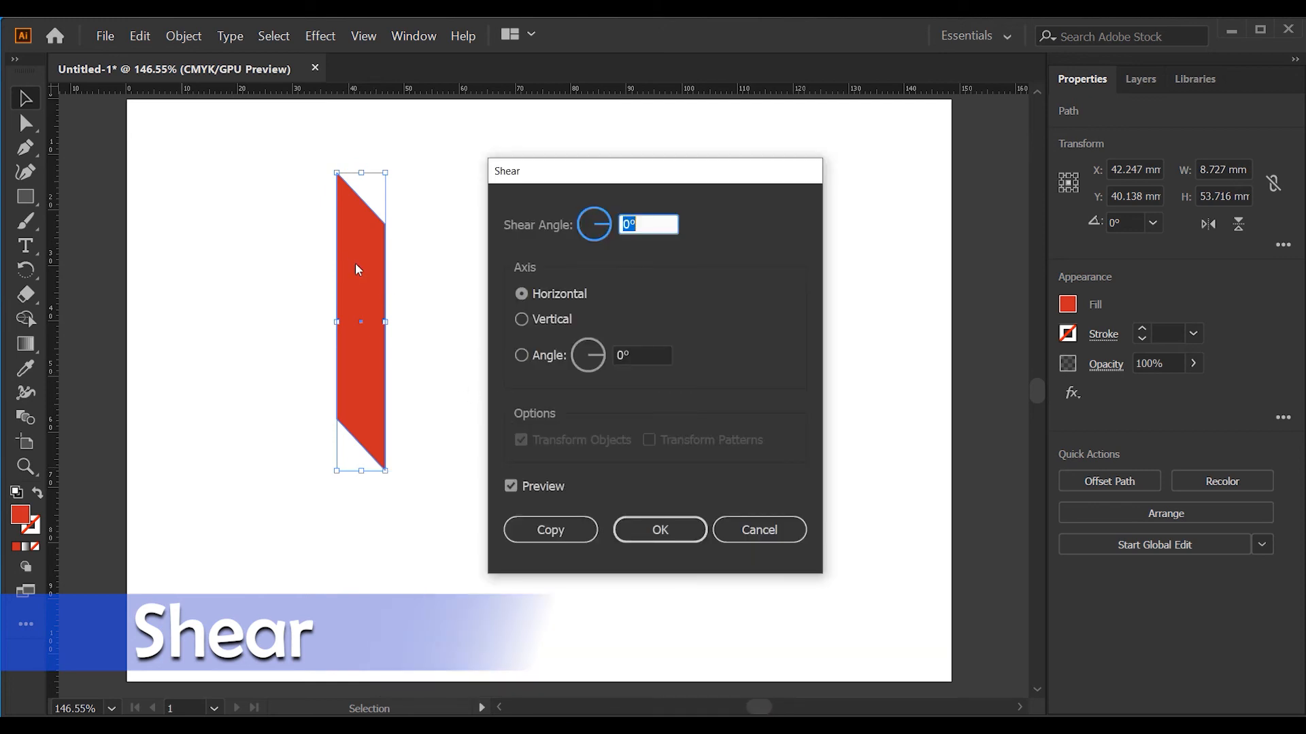
{"action": "left_click", "coordinate": [625, 223]}
{"action": "type", "text": "9"}
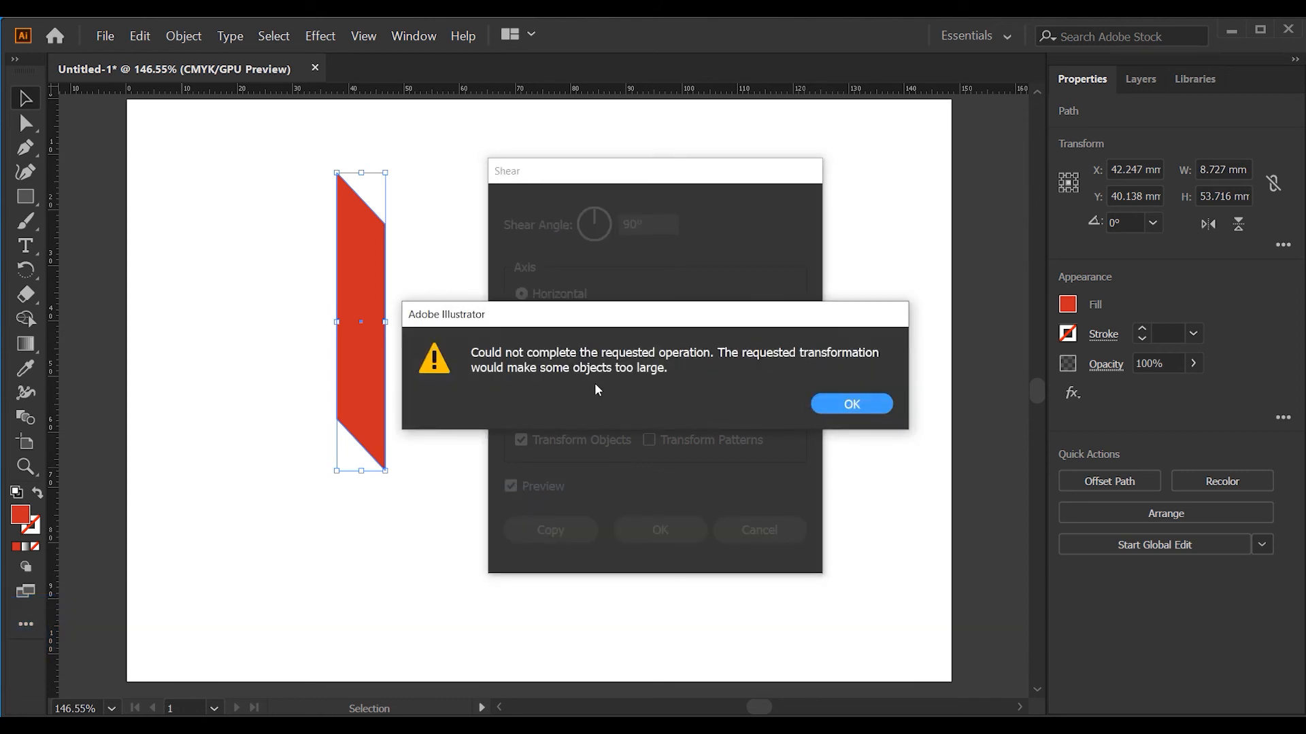
{"action": "left_click", "coordinate": [833, 407]}
Set the horizontal shear angle to 40°, preview it, and create a sheared copy of the parallelogram.
{"action": "left_click_drag", "start_coordinate": [630, 222], "coordinate": [610, 226]}
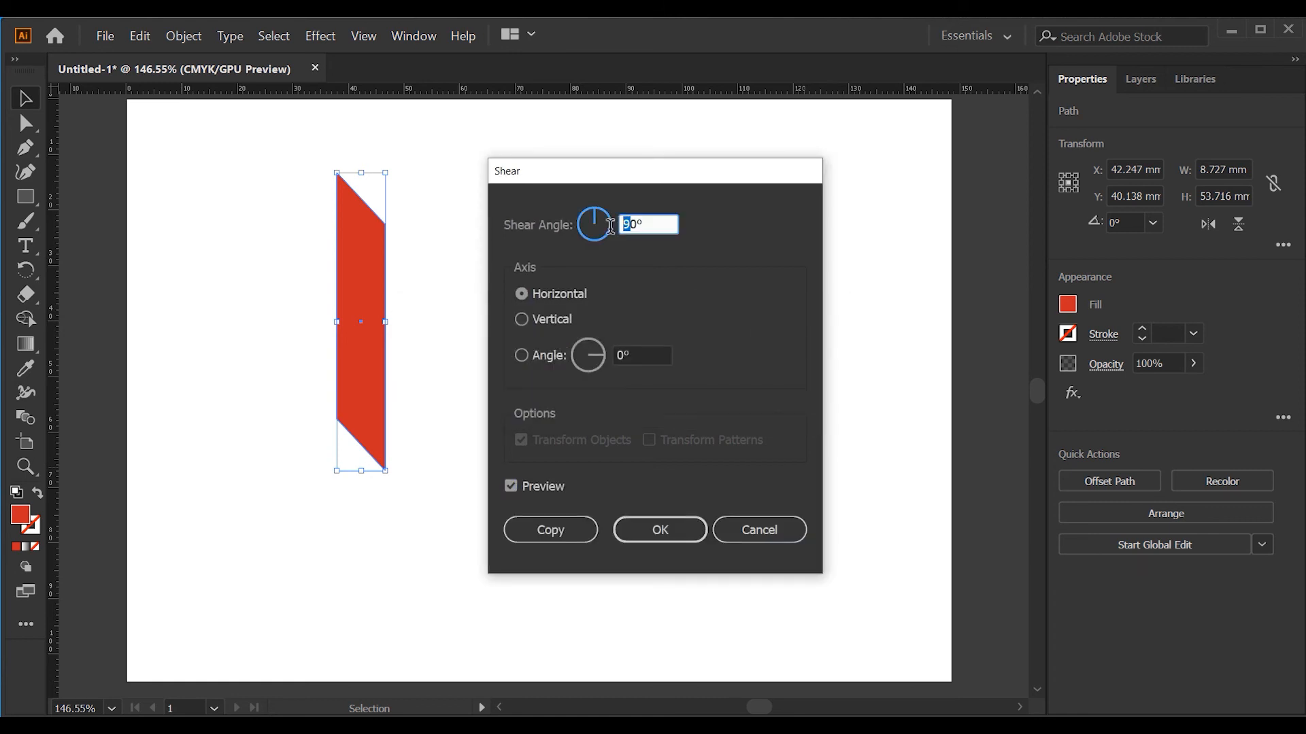
{"action": "type", "text": "4"}
{"action": "left_click", "coordinate": [540, 503]}
{"action": "left_click", "coordinate": [532, 486]}
{"action": "left_click", "coordinate": [532, 486]}
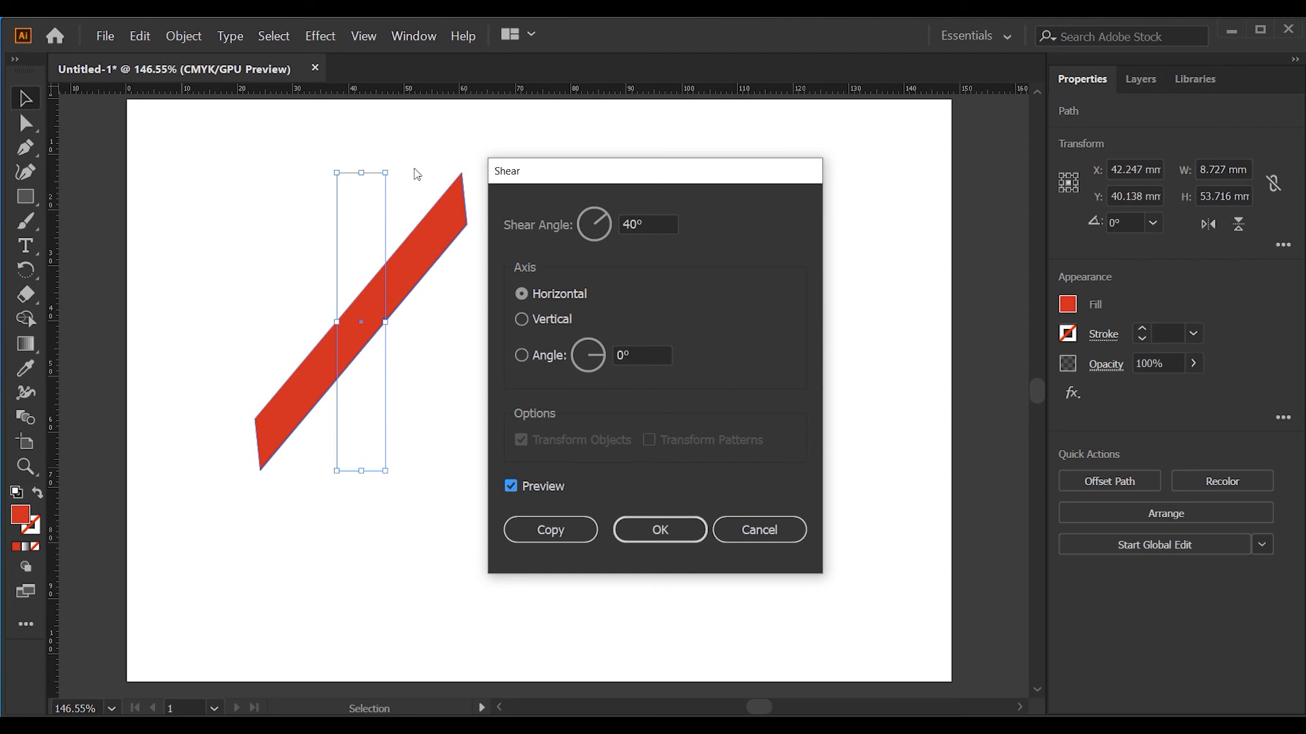
{"action": "left_click", "coordinate": [567, 530]}
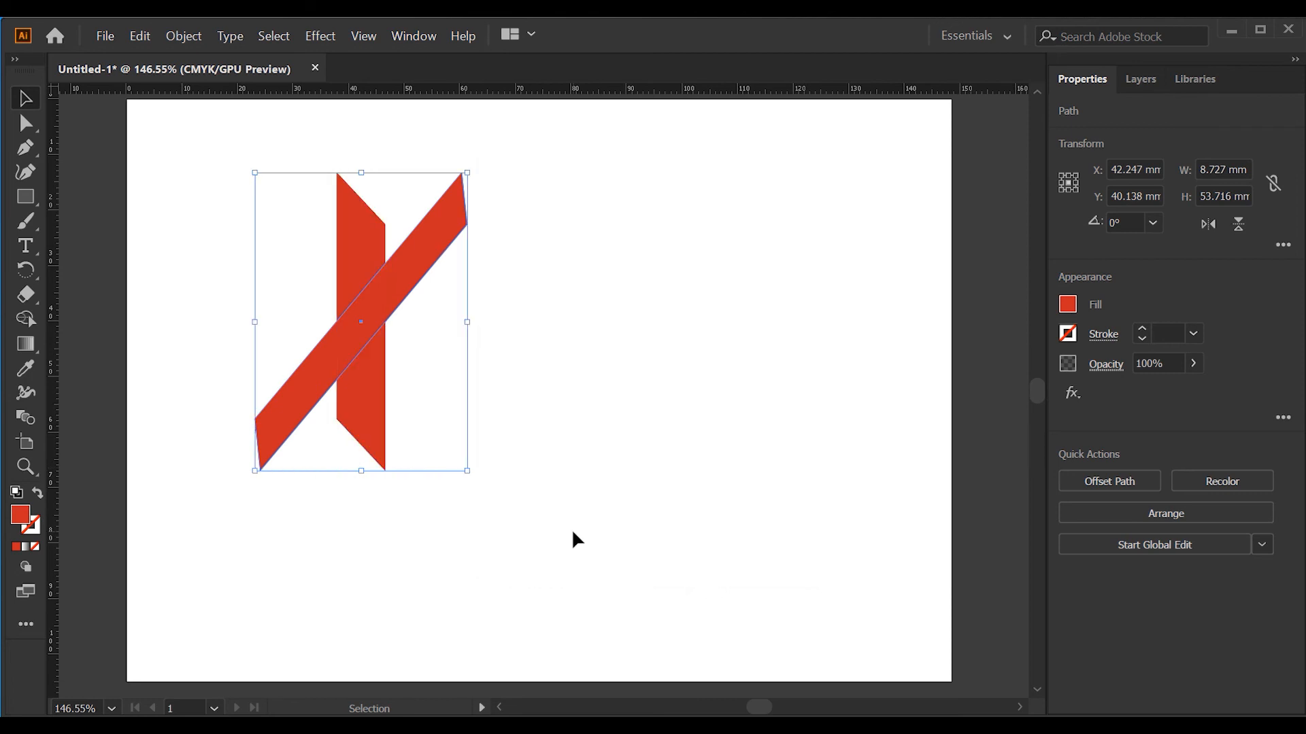
Fill the sheared copy with black and send it behind the red parallelogram.
{"action": "left_click", "coordinate": [1068, 305]}
{"action": "left_click", "coordinate": [887, 379]}
{"action": "left_click", "coordinate": [592, 255]}
{"action": "left_click", "coordinate": [438, 262]}
{"action": "right_click", "coordinate": [431, 252]}
{"action": "mouse_move", "coordinate": [476, 497]}
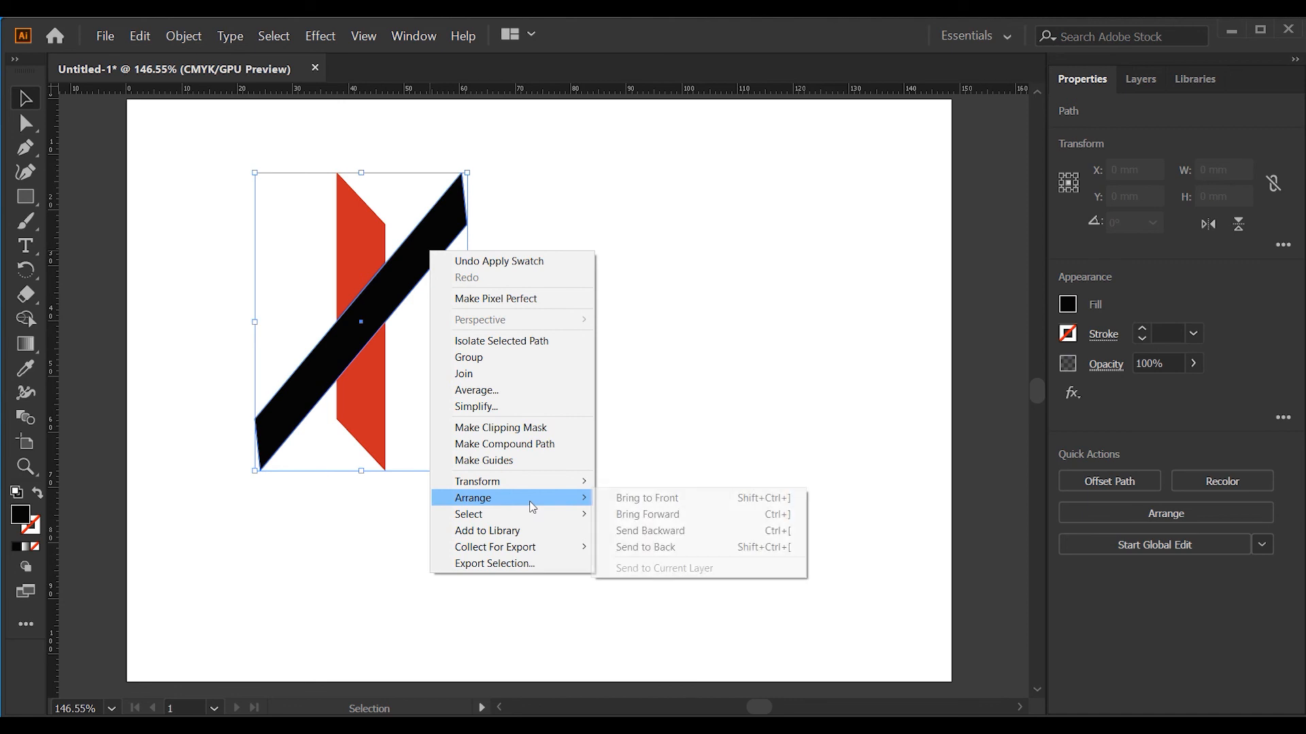
{"action": "left_click", "coordinate": [663, 548]}
Select both overlapping shapes, apply the Pathfinder Exclude operation to cut out their overlap, and deselect the result.
{"action": "left_click_drag", "start_coordinate": [248, 231], "coordinate": [683, 469]}
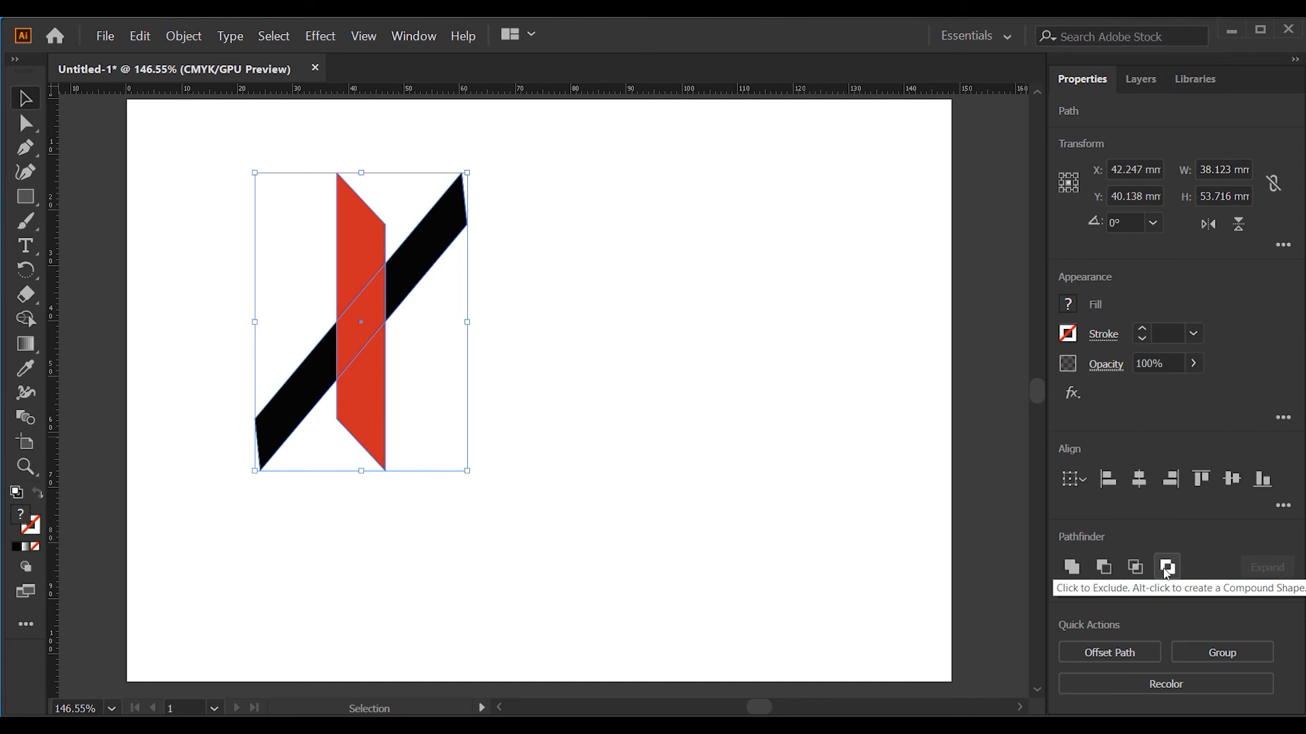
{"action": "left_click", "coordinate": [1167, 575]}
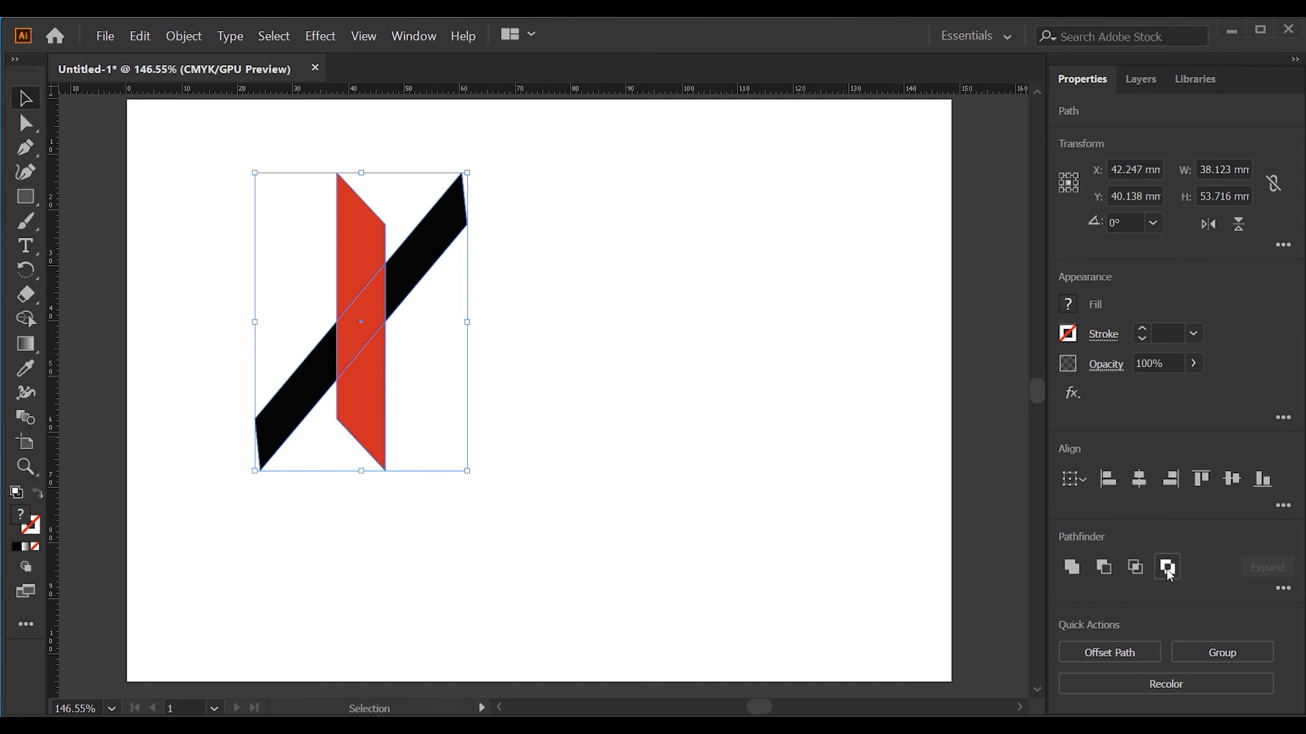
{"action": "left_click", "coordinate": [768, 425]}
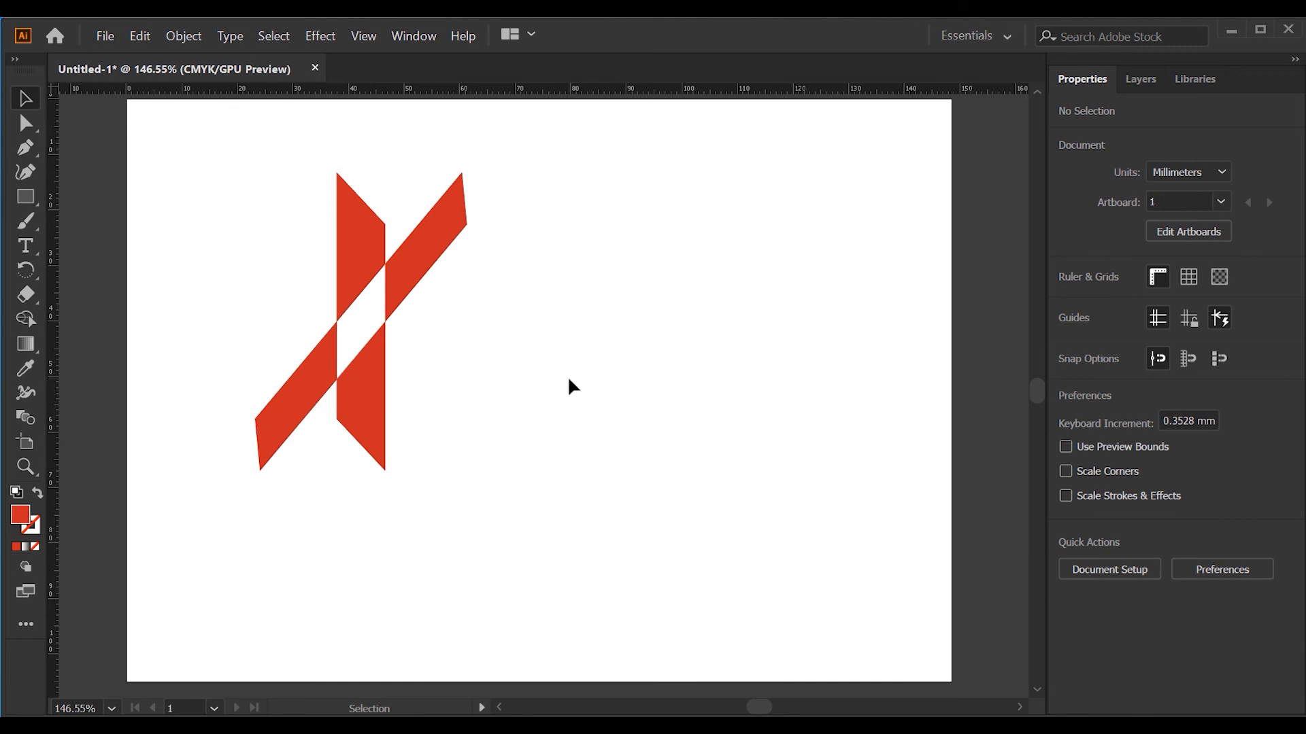
Clear away the excluded artwork so only the original parallelogram remains, and move it up about 11 mm.
{"action": "key", "text": "a"}
{"action": "key", "text": "ctrl+a"}
{"action": "key", "text": "Delete"}
{"action": "key", "text": "v"}
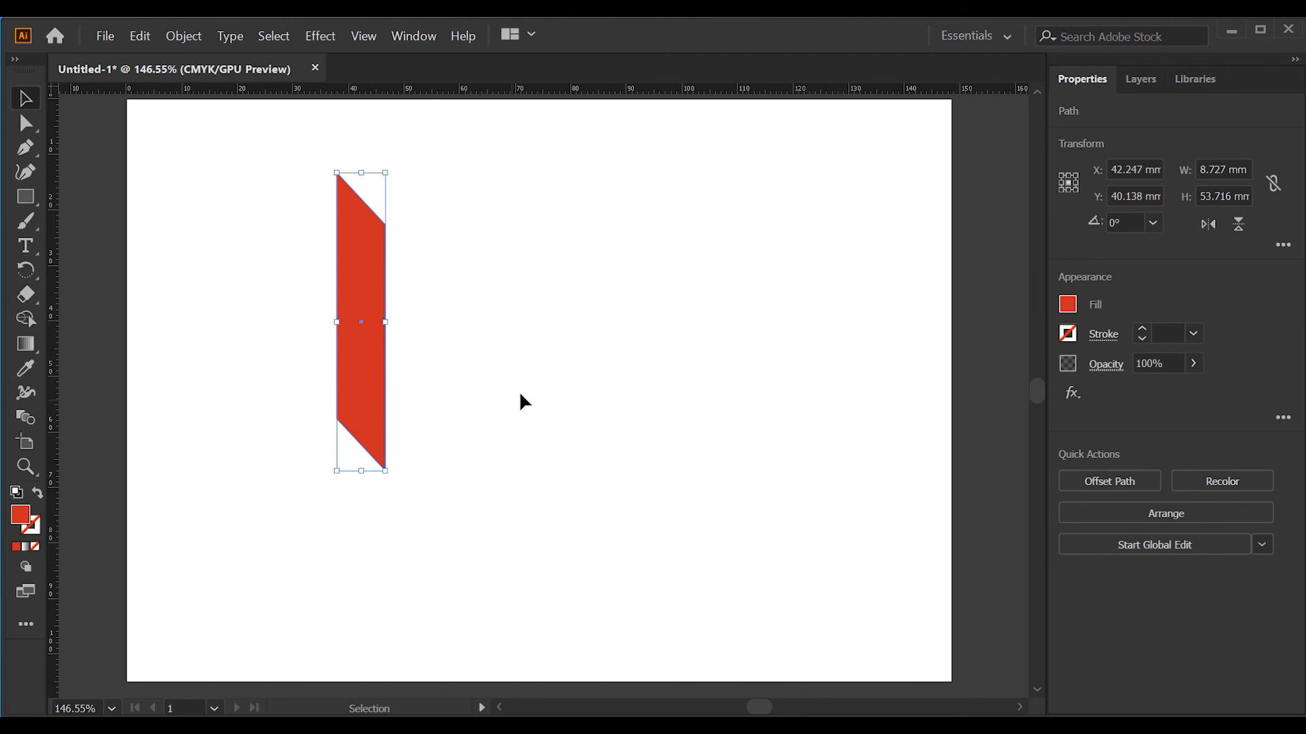
{"action": "left_click_drag", "start_coordinate": [376, 274], "coordinate": [376, 214]}
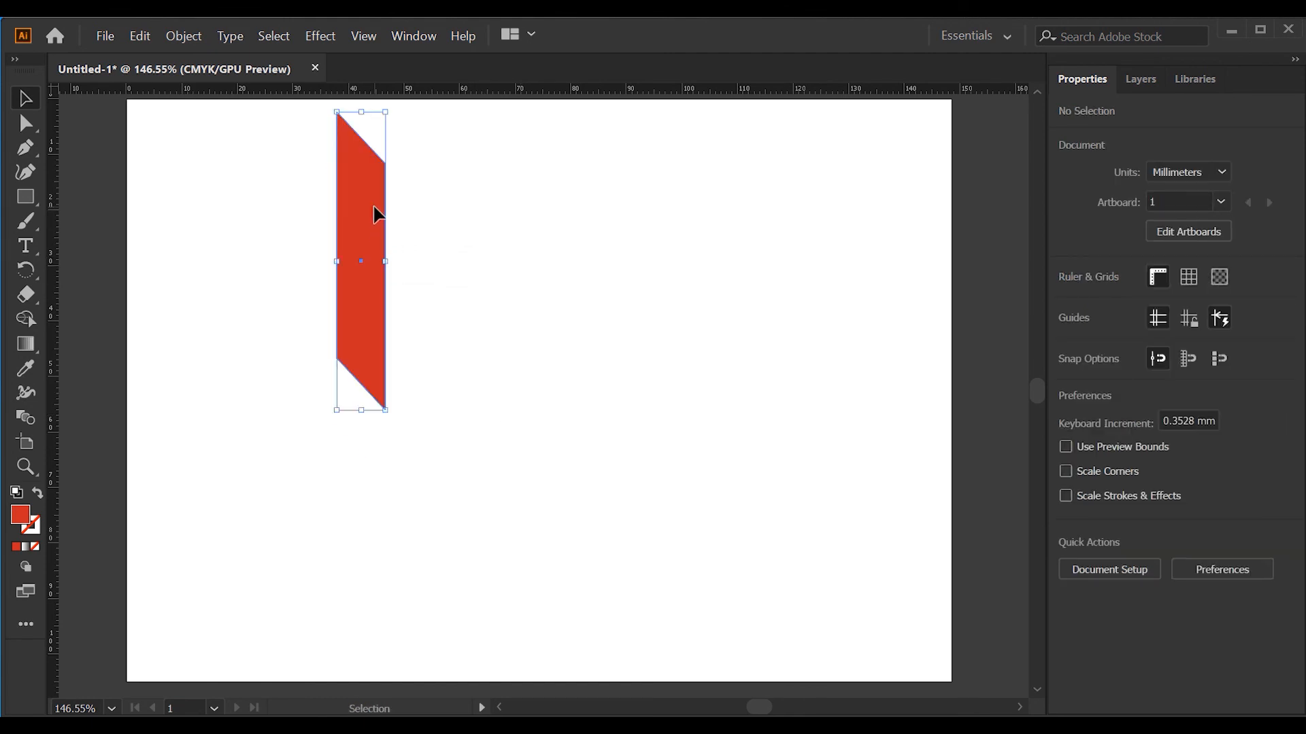
{"action": "left_click", "coordinate": [527, 280]}
Start Transform Each on the parallelogram and preview it with the horizontal scale at 127%.
{"action": "right_click", "coordinate": [355, 223]}
{"action": "mouse_move", "coordinate": [467, 447]}
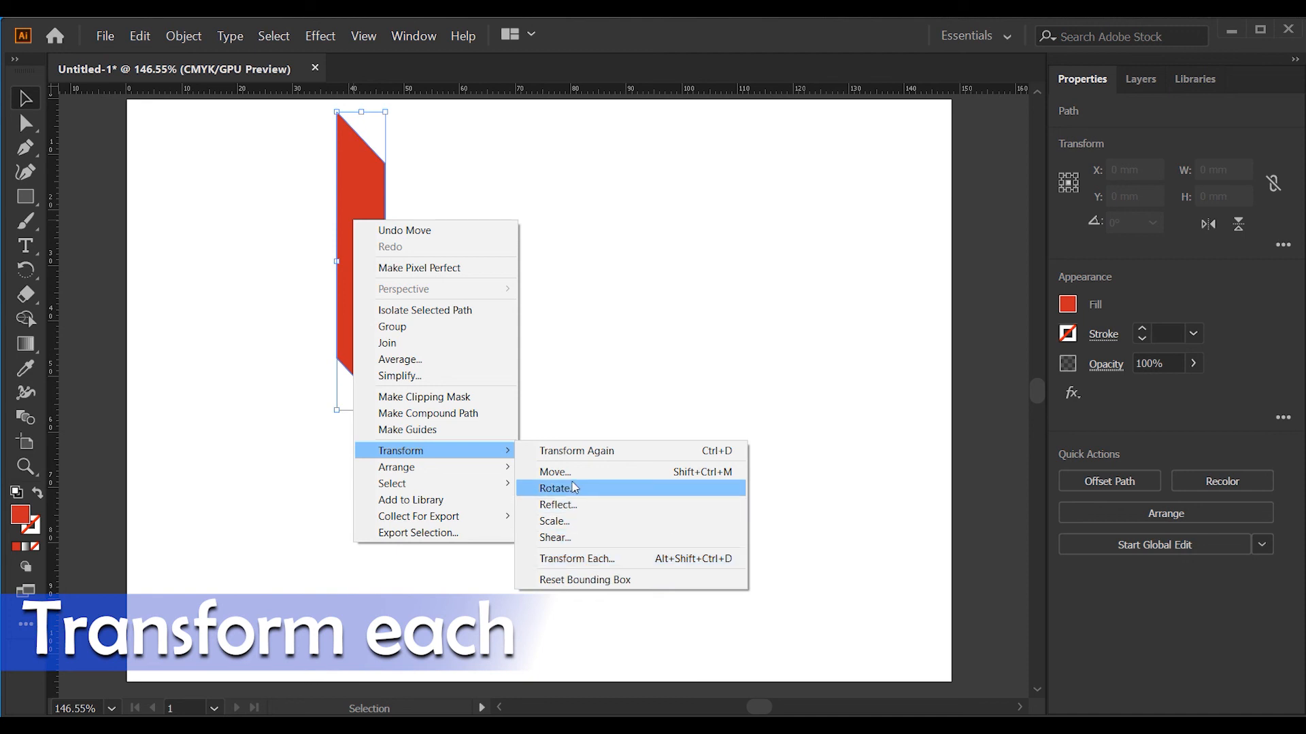
{"action": "left_click", "coordinate": [568, 559]}
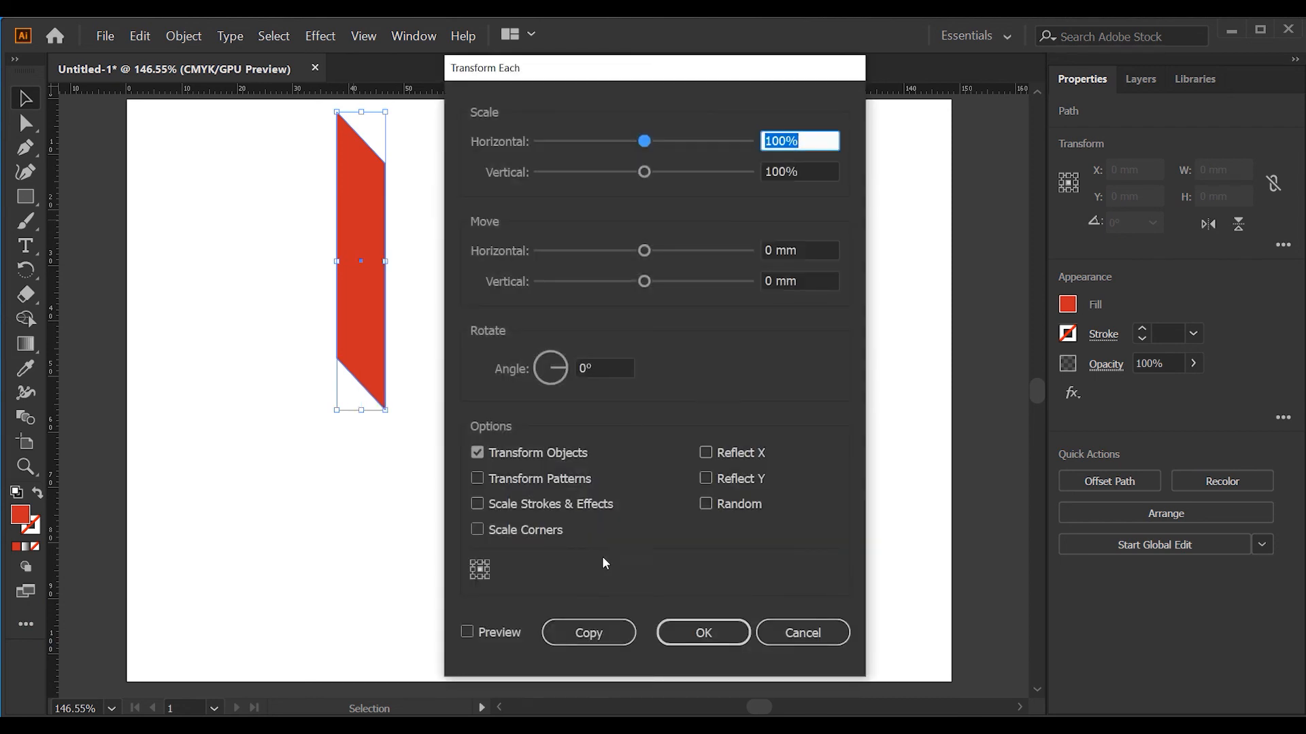
{"action": "left_click_drag", "start_coordinate": [647, 141], "coordinate": [673, 145]}
{"action": "left_click", "coordinate": [468, 632]}
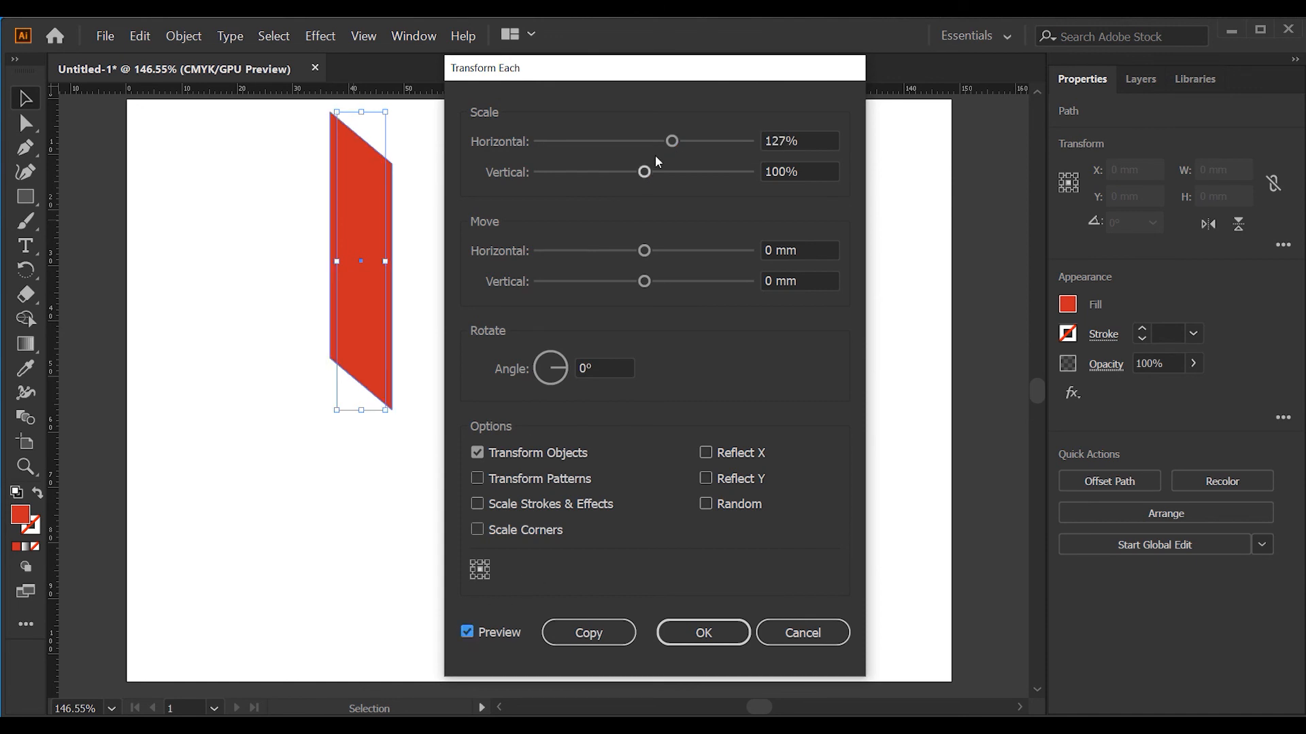
Set the scale to 82% horizontal and 98% vertical, the move to 3.175 mm and 1.4111 mm, and the rotation to 10°, and compare the preview.
{"action": "left_click_drag", "start_coordinate": [667, 142], "coordinate": [641, 174]}
{"action": "left_click_drag", "start_coordinate": [645, 250], "coordinate": [647, 283]}
{"action": "left_click", "coordinate": [580, 370]}
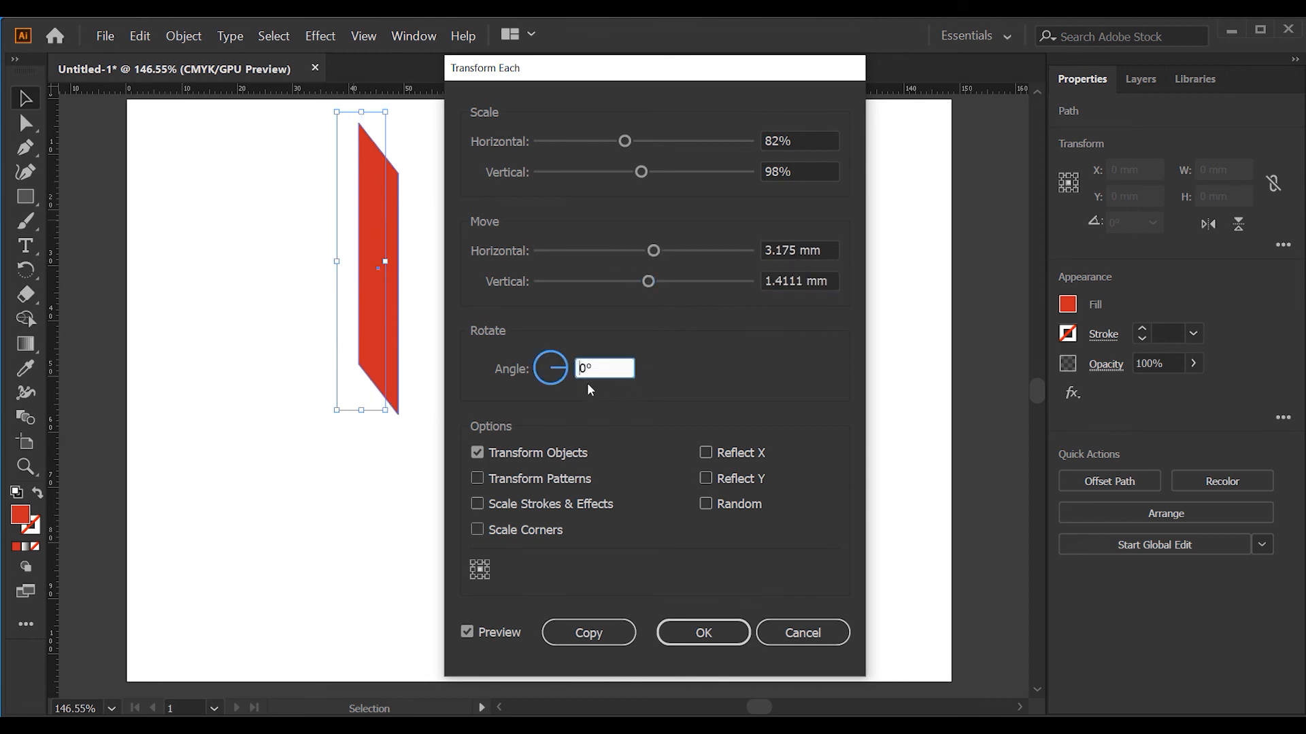
{"action": "type", "text": "1"}
{"action": "left_click", "coordinate": [466, 634]}
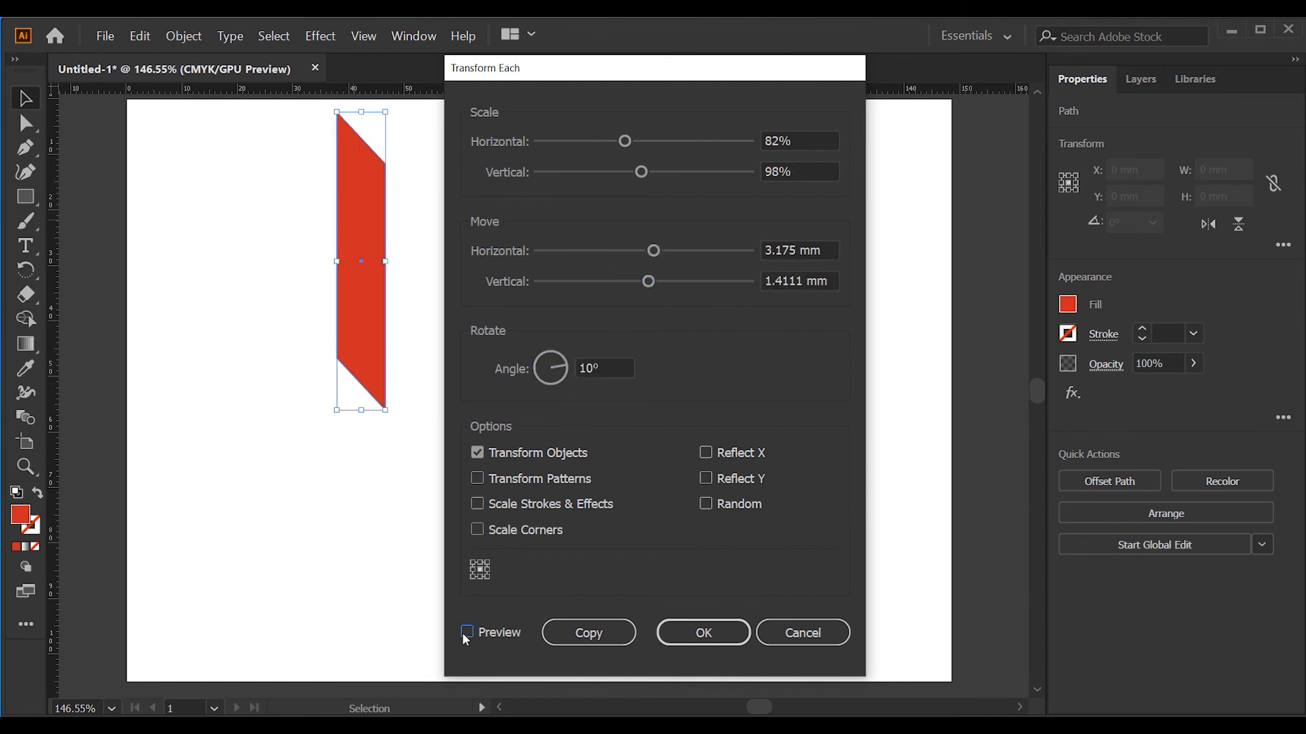
{"action": "left_click", "coordinate": [466, 634]}
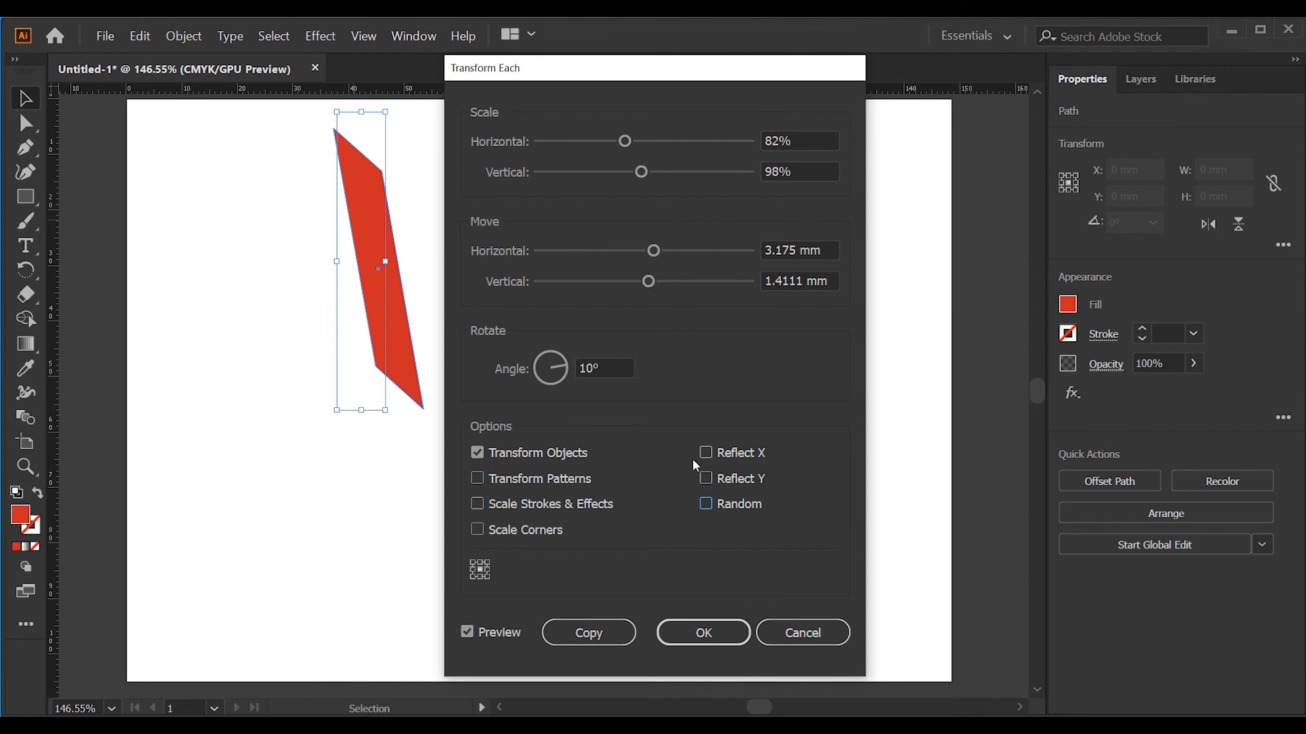
Toggle the Random option repeatedly in Transform Each to compare the varied previews of the parallelogram.
{"action": "left_click", "coordinate": [708, 504]}
{"action": "left_click", "coordinate": [708, 503]}
{"action": "left_click", "coordinate": [708, 503]}
{"action": "left_click", "coordinate": [708, 502]}
{"action": "left_click", "coordinate": [707, 502]}
{"action": "left_click", "coordinate": [708, 502]}
{"action": "left_click", "coordinate": [707, 502]}
{"action": "left_click", "coordinate": [708, 502]}
{"action": "left_click", "coordinate": [708, 501]}
{"action": "left_click", "coordinate": [708, 502]}
{"action": "left_click", "coordinate": [708, 503]}
{"action": "left_click", "coordinate": [708, 503]}
{"action": "left_click", "coordinate": [707, 502]}
Bring up the transform commands for the original red parallelogram.
{"action": "right_click", "coordinate": [373, 281]}
{"action": "mouse_move", "coordinate": [493, 517]}
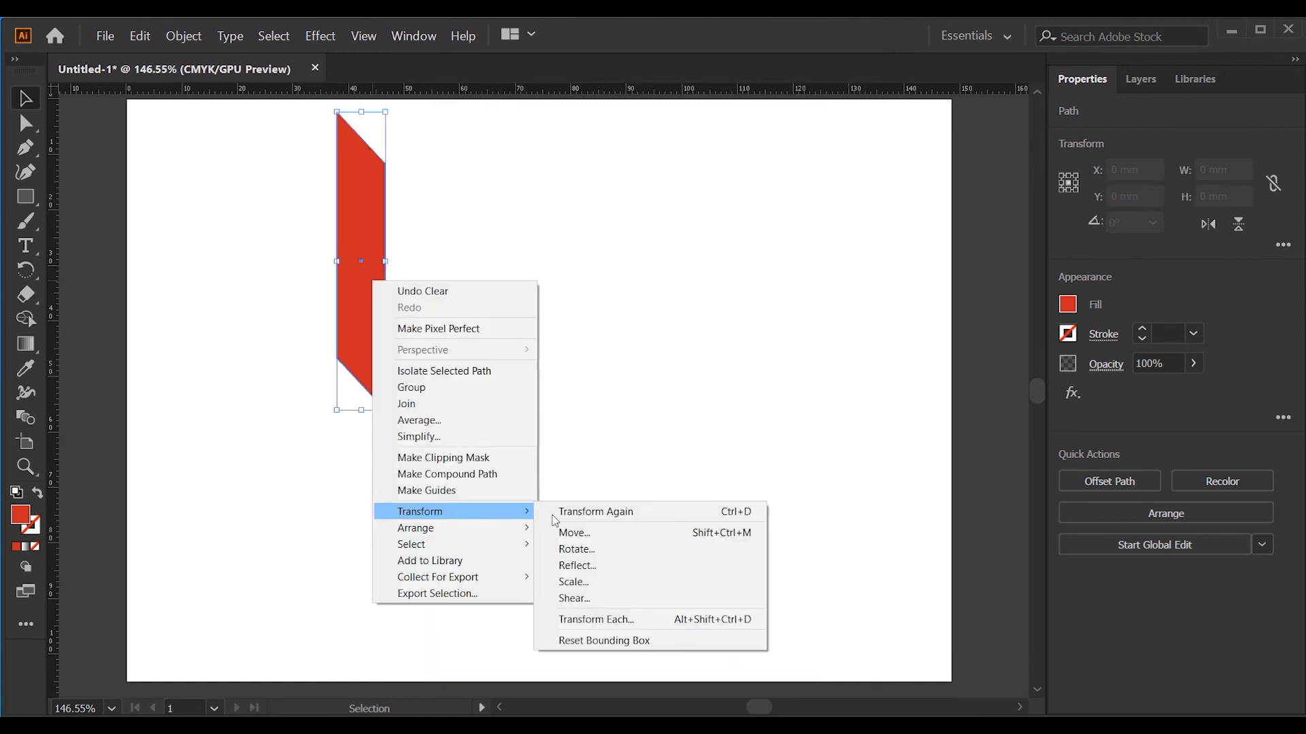